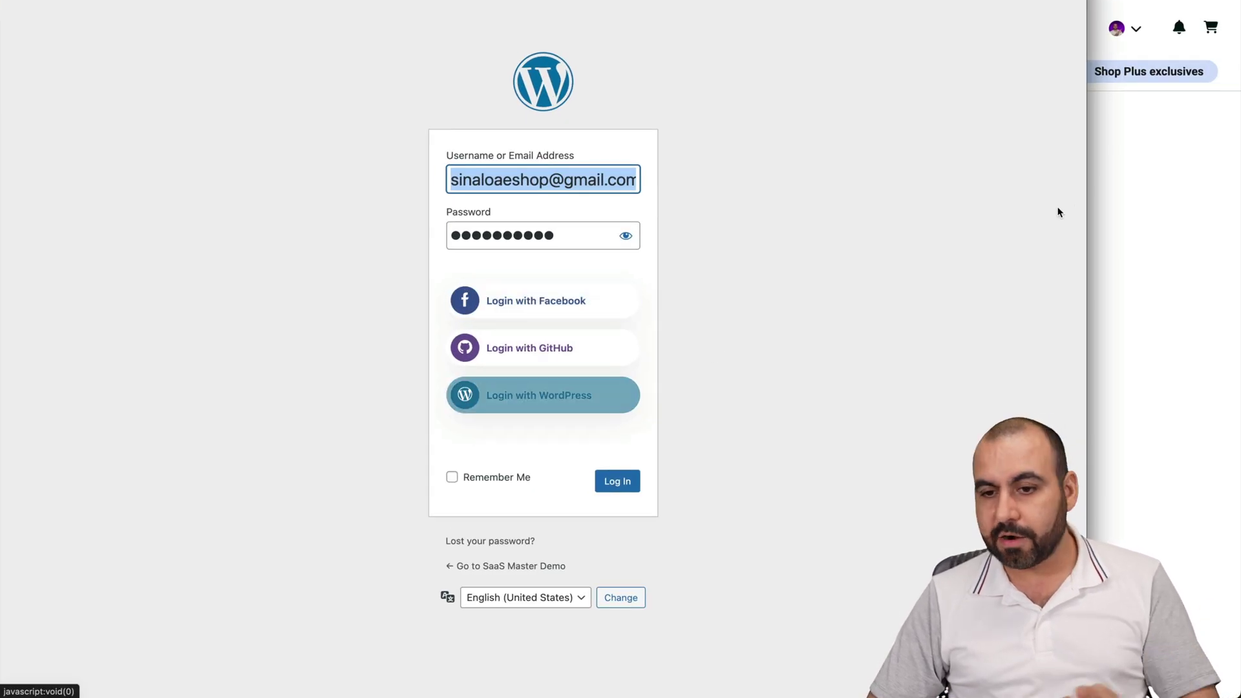
Bring the AppSumo Wp Social product page back in front of the login preview
click(1167, 208)
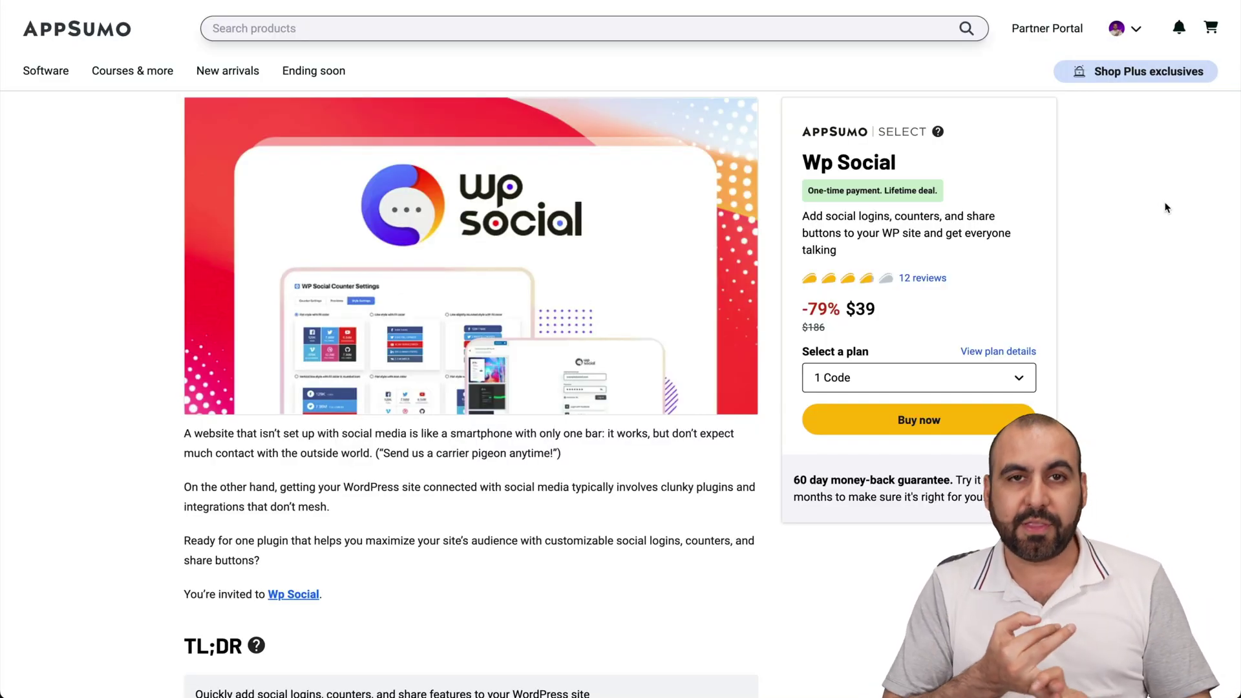
Compare the Wp Social Pro and Agency plans, noting the Agency plan's Unlimited sites
scroll(1167, 208, down, 20)
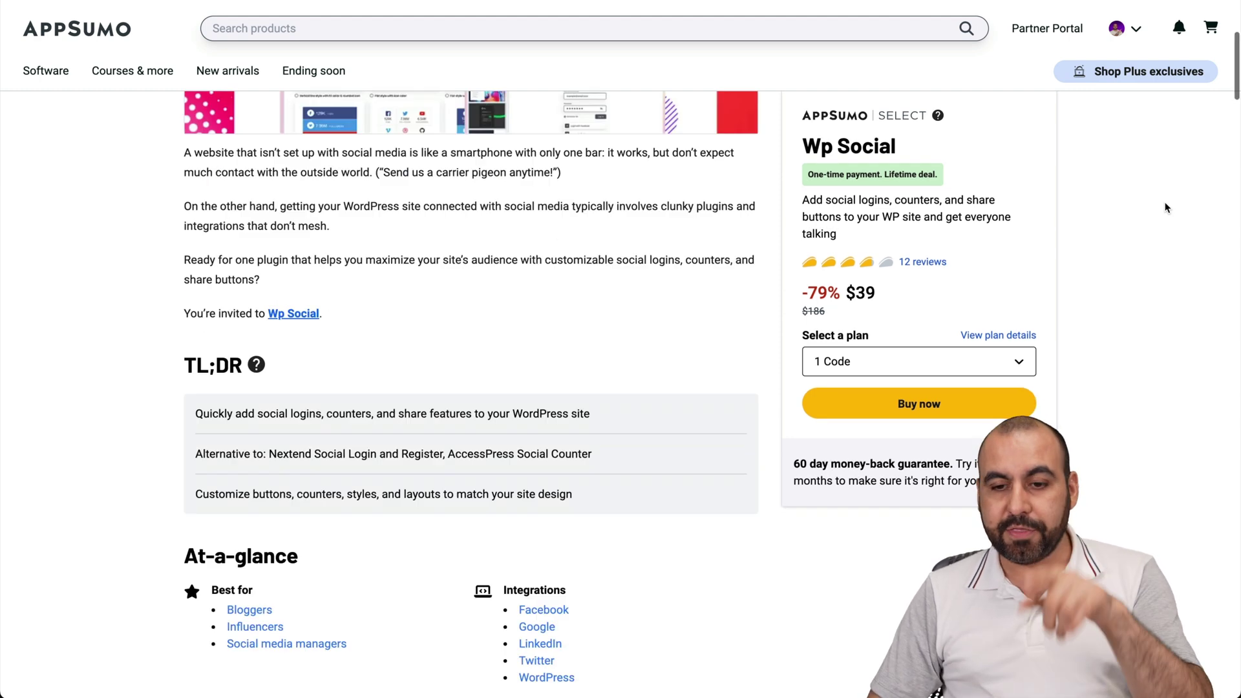
scroll(1167, 208, up, 7)
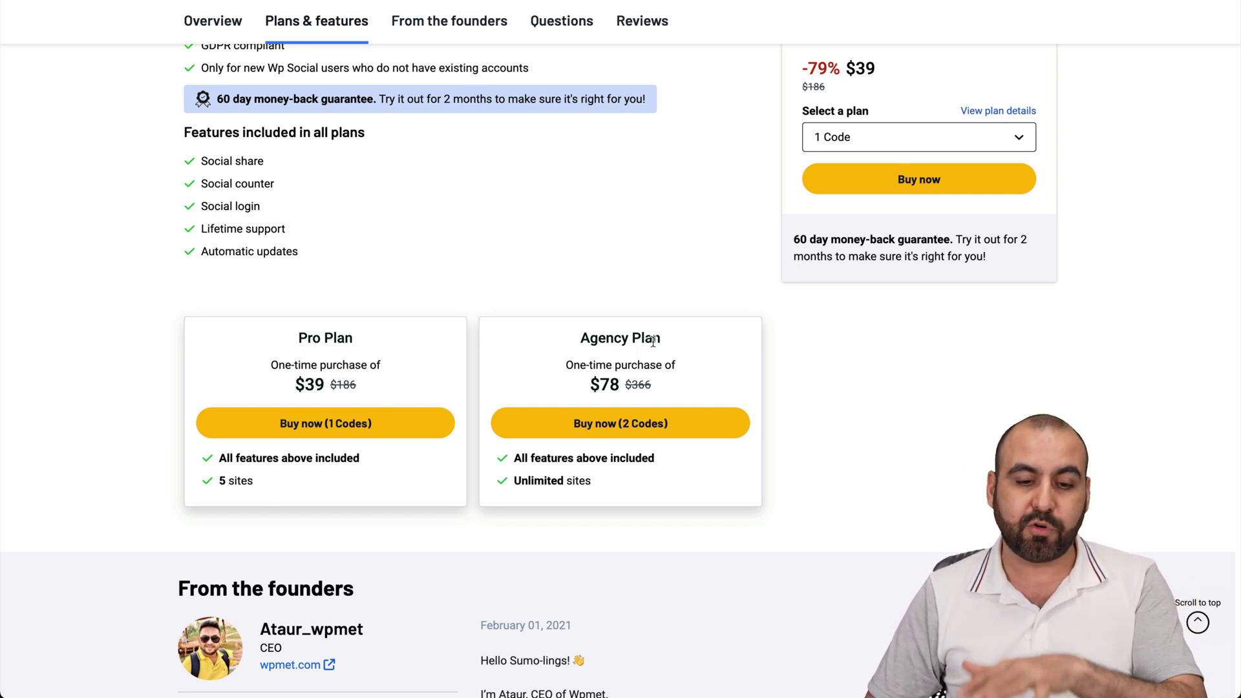
drag(514, 487, 646, 482)
click(646, 482)
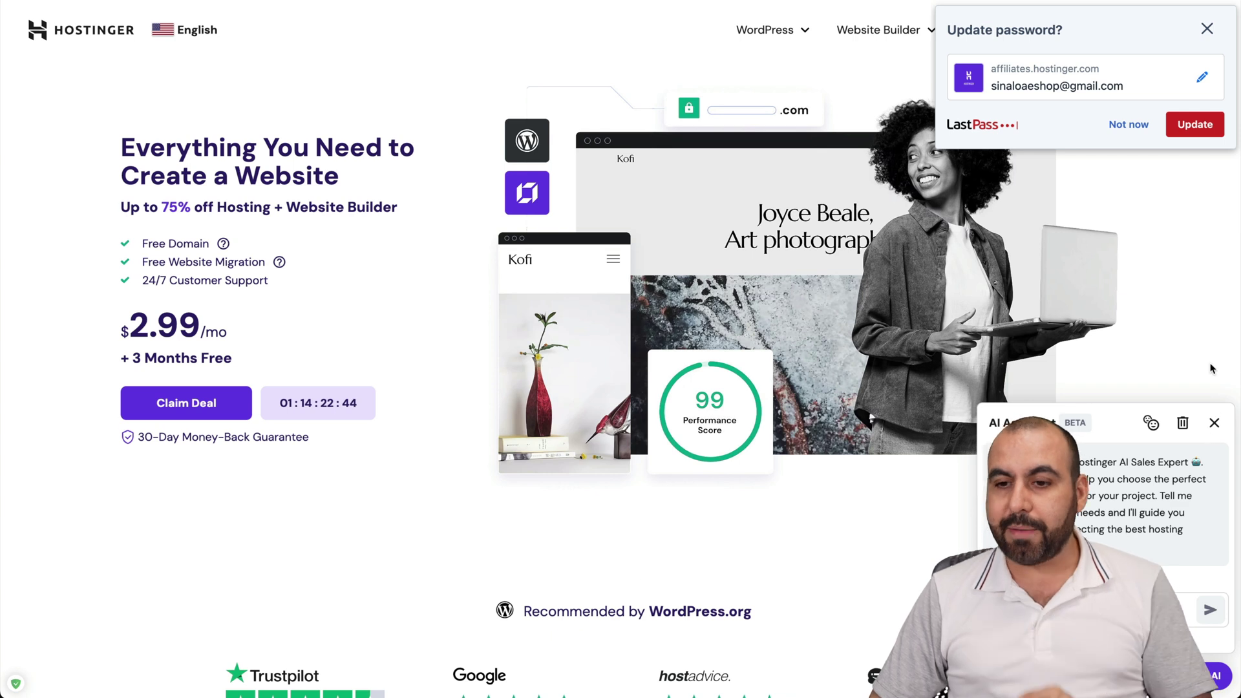
Dismiss the LastPass prompt and choose the Business Web Hosting plan
click(1129, 124)
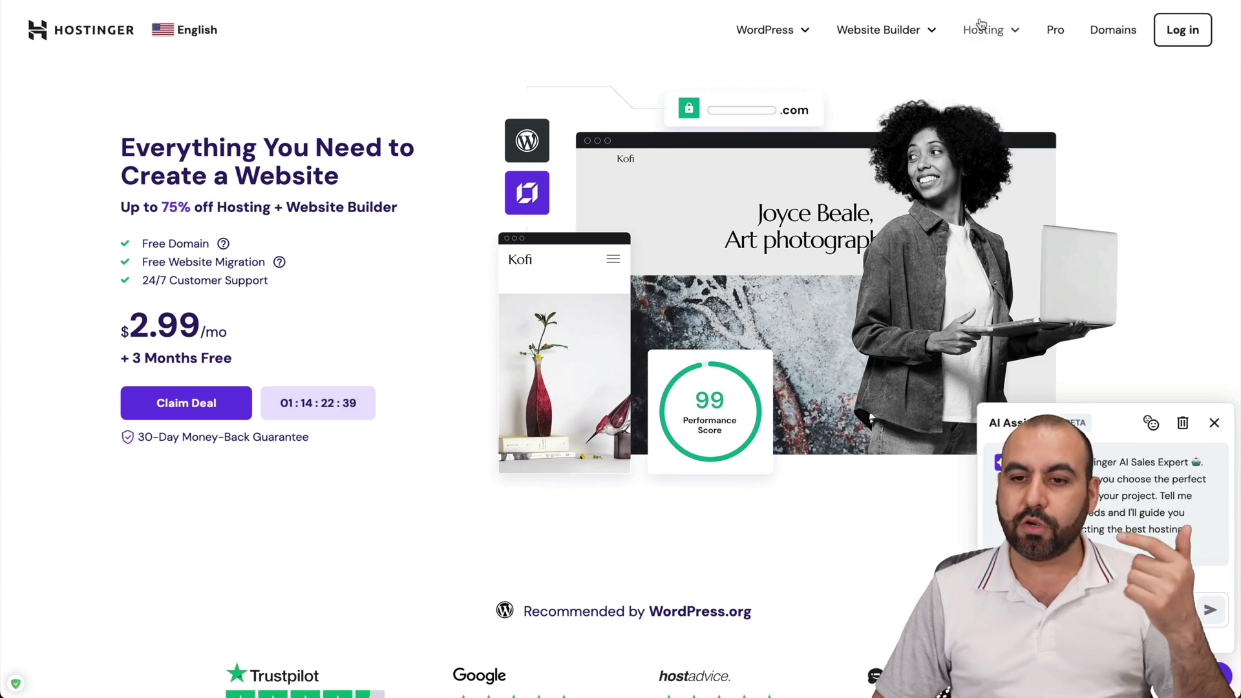
mouse_move(986, 29)
click(957, 76)
scroll(688, 465, down, 10)
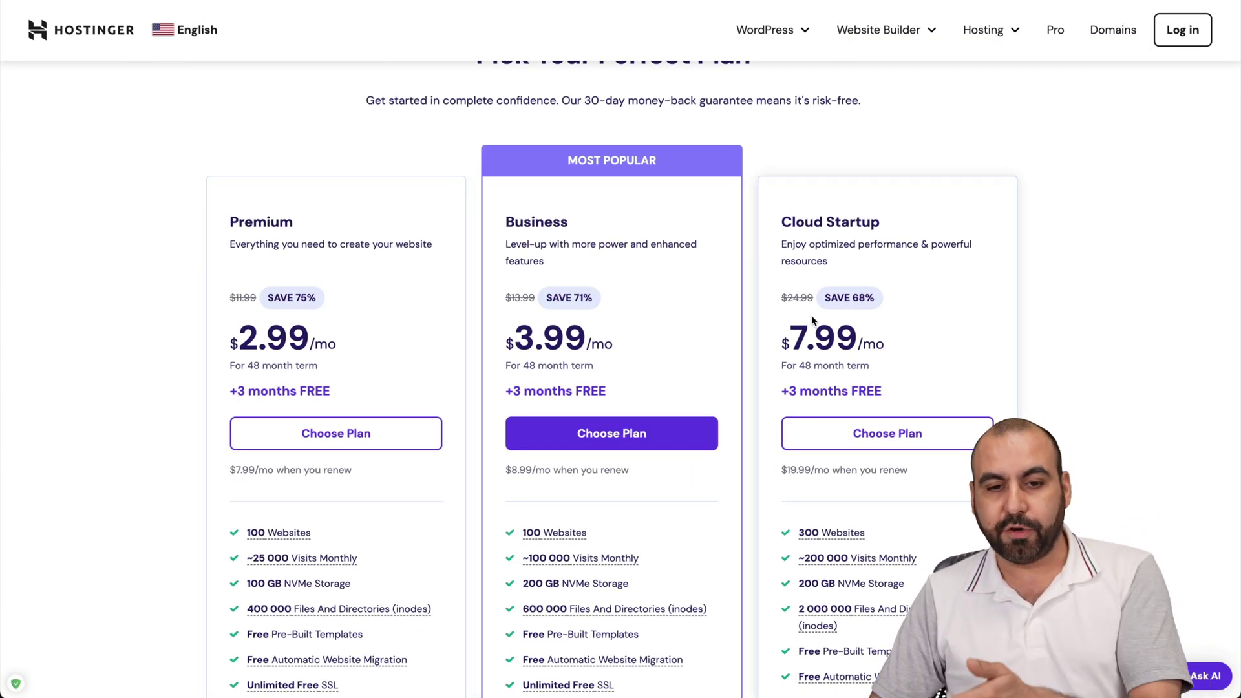
click(640, 442)
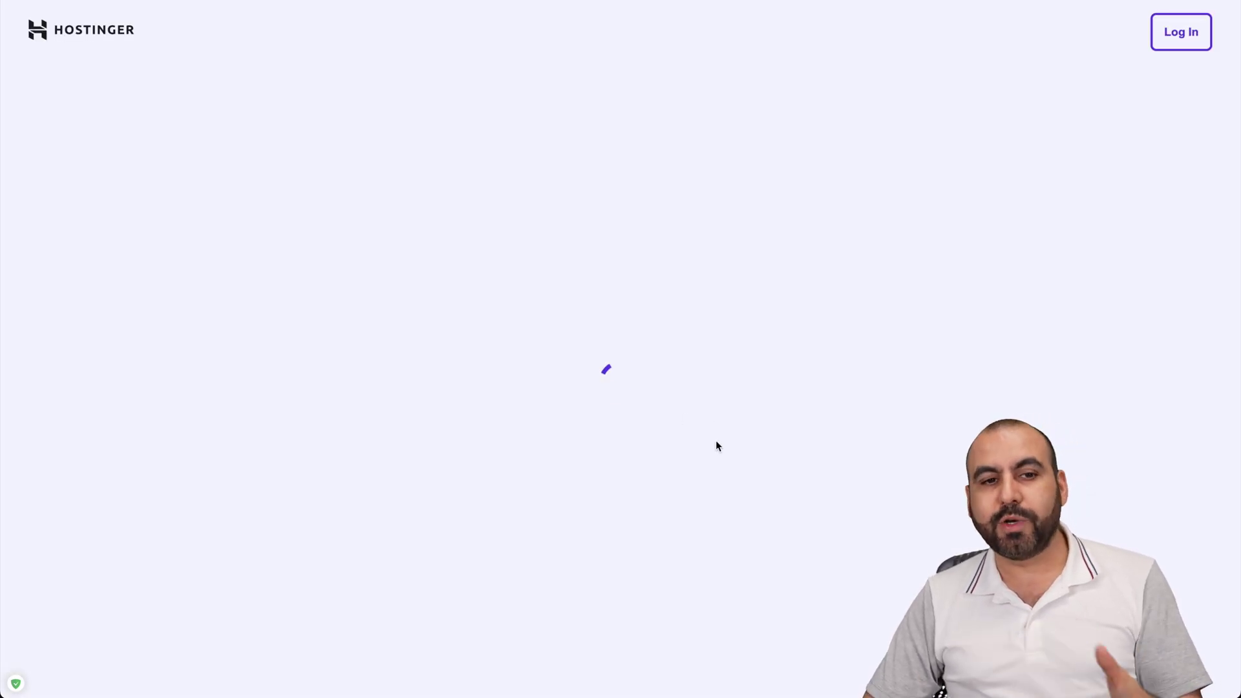
Apply the coupon code SAASMASTER at checkout
scroll(886, 466, down, 2)
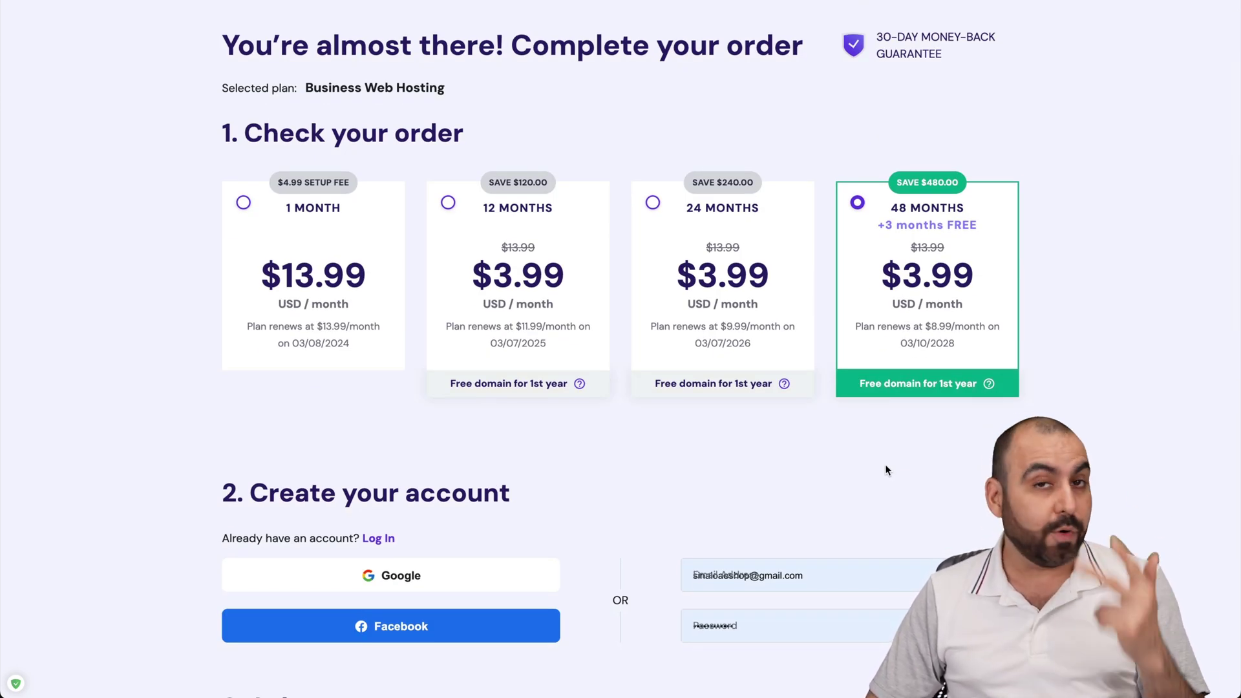
scroll(886, 471, down, 10)
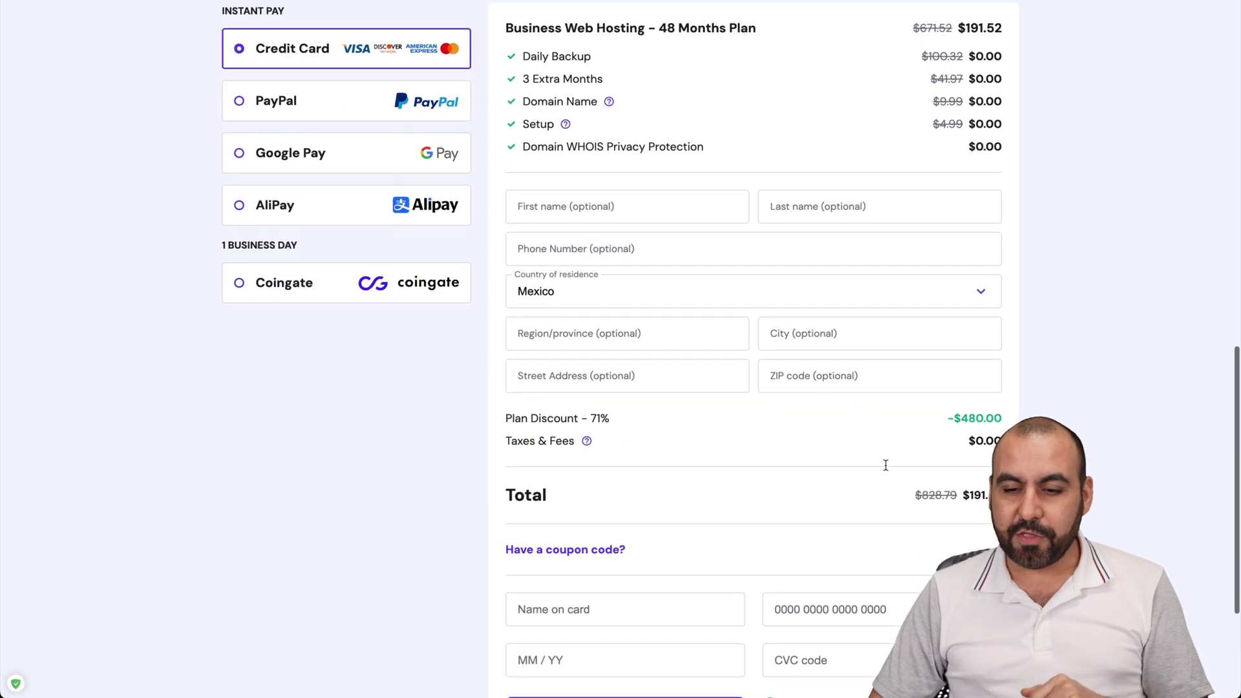
click(617, 466)
text(SAASMAS)
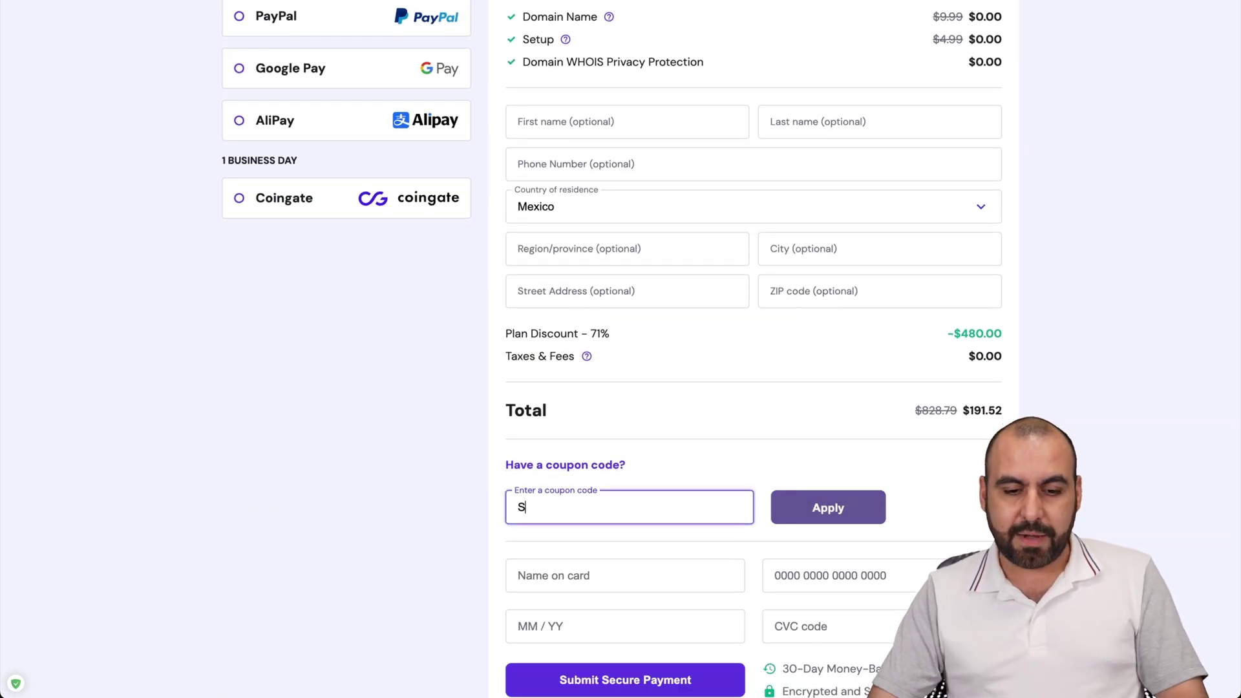
text(TER)
key(Return)
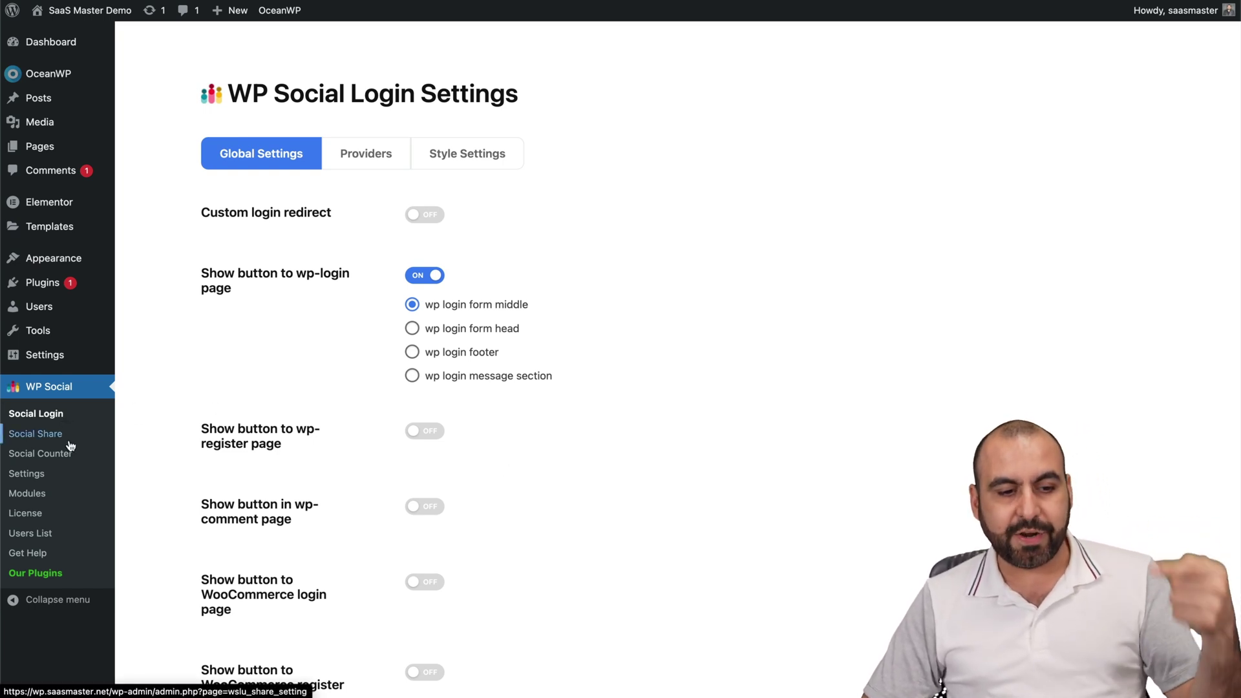
Review the Social Login global settings and shortcodes, then view the login providers list
scroll(254, 473, down, 10)
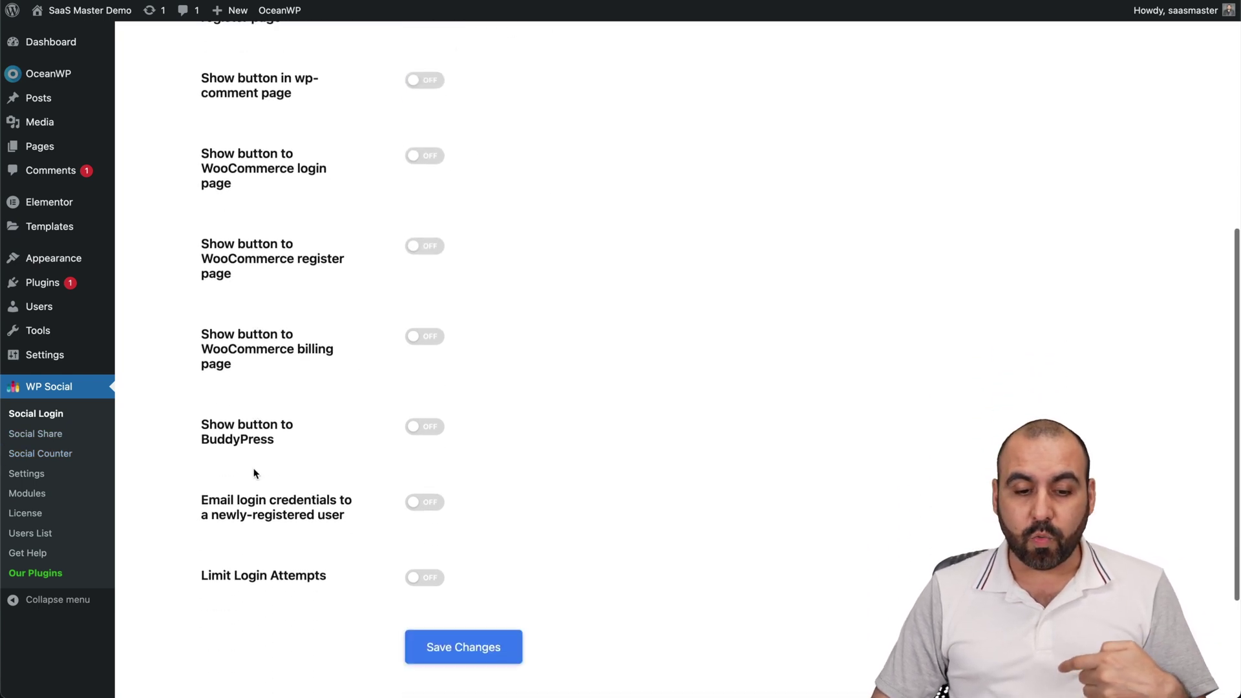
drag(401, 535, 502, 541)
click(882, 578)
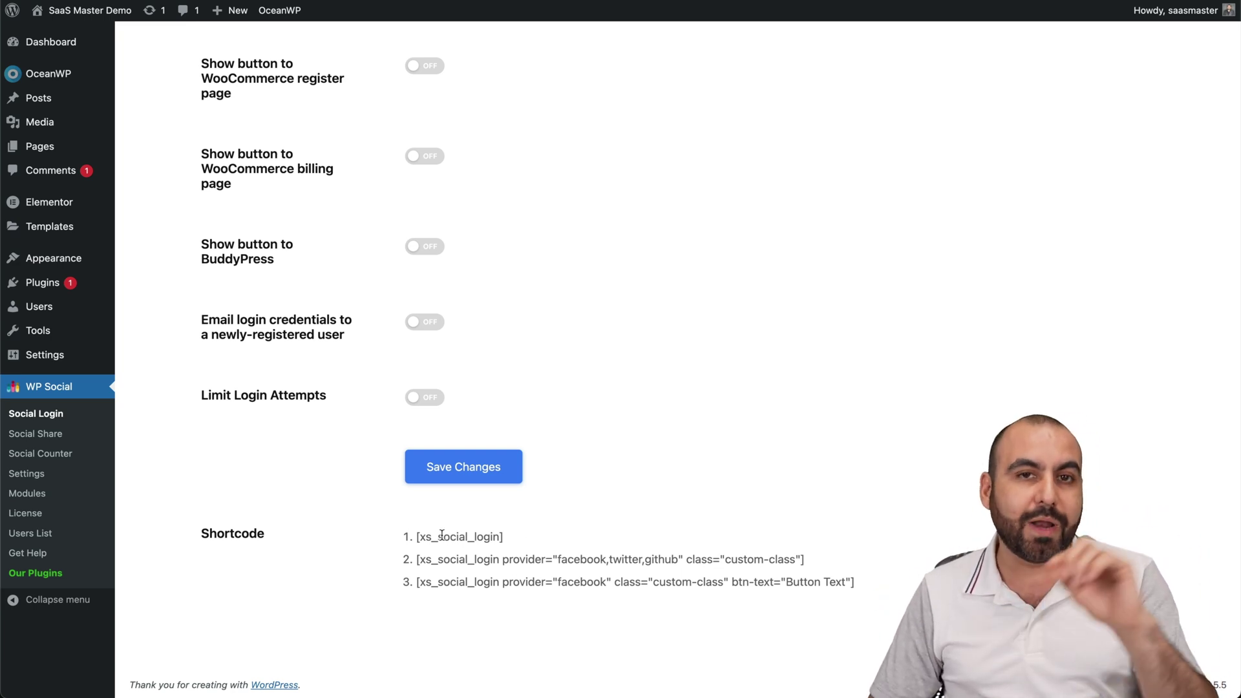
scroll(444, 535, up, 10)
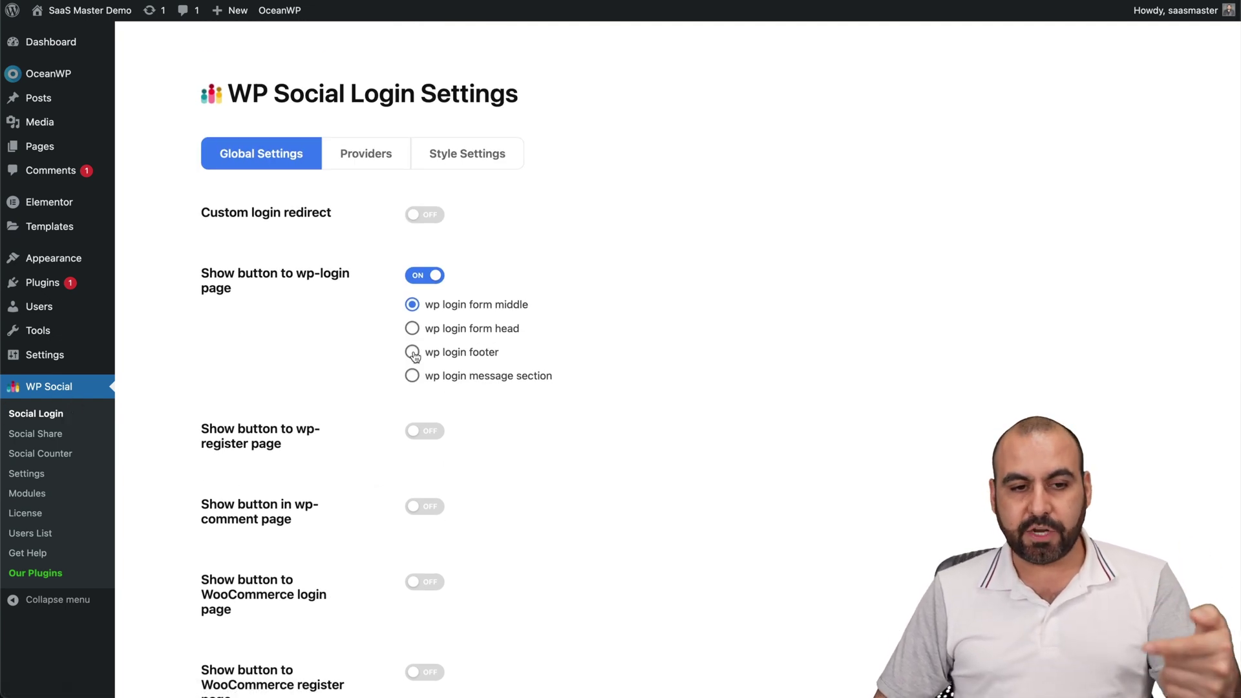
scroll(414, 356, down, 8)
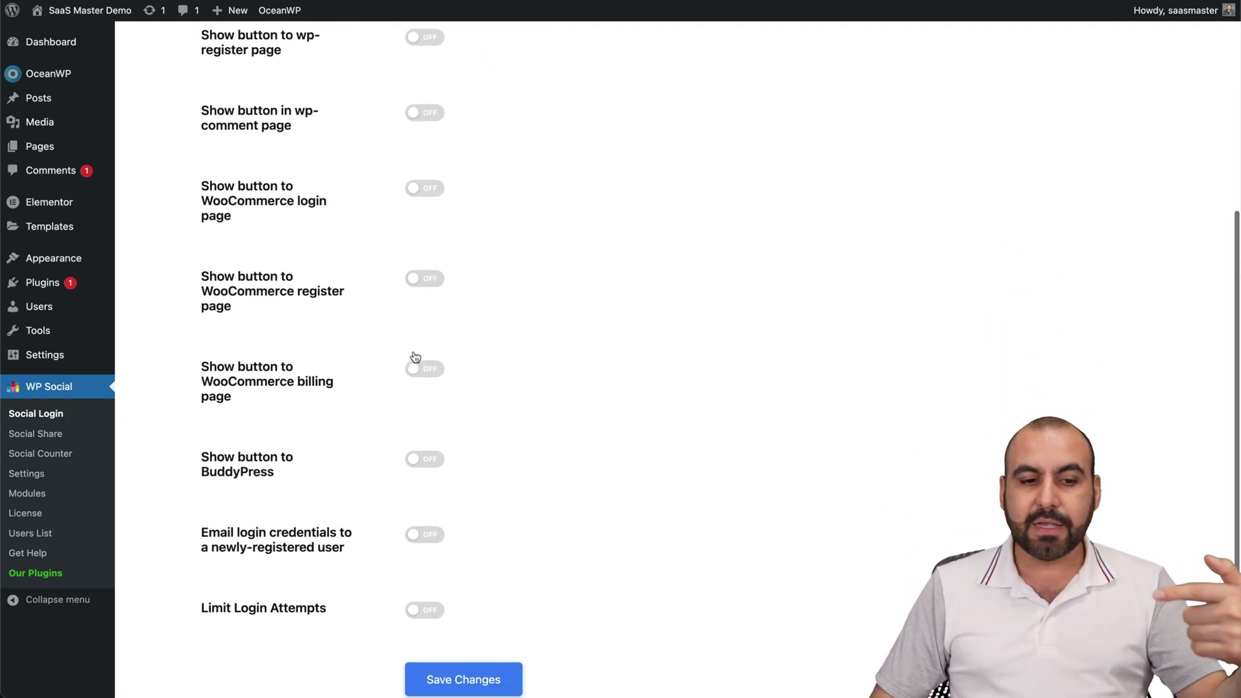
scroll(414, 356, down, 2)
scroll(415, 357, up, 10)
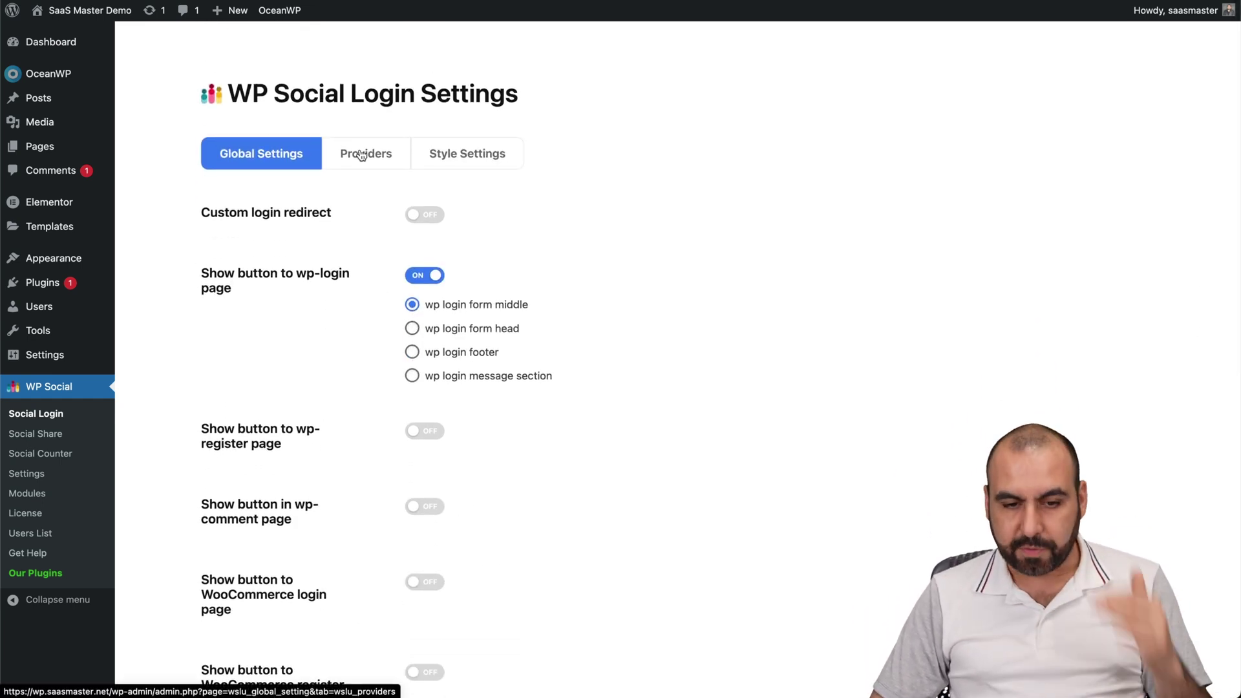
click(363, 157)
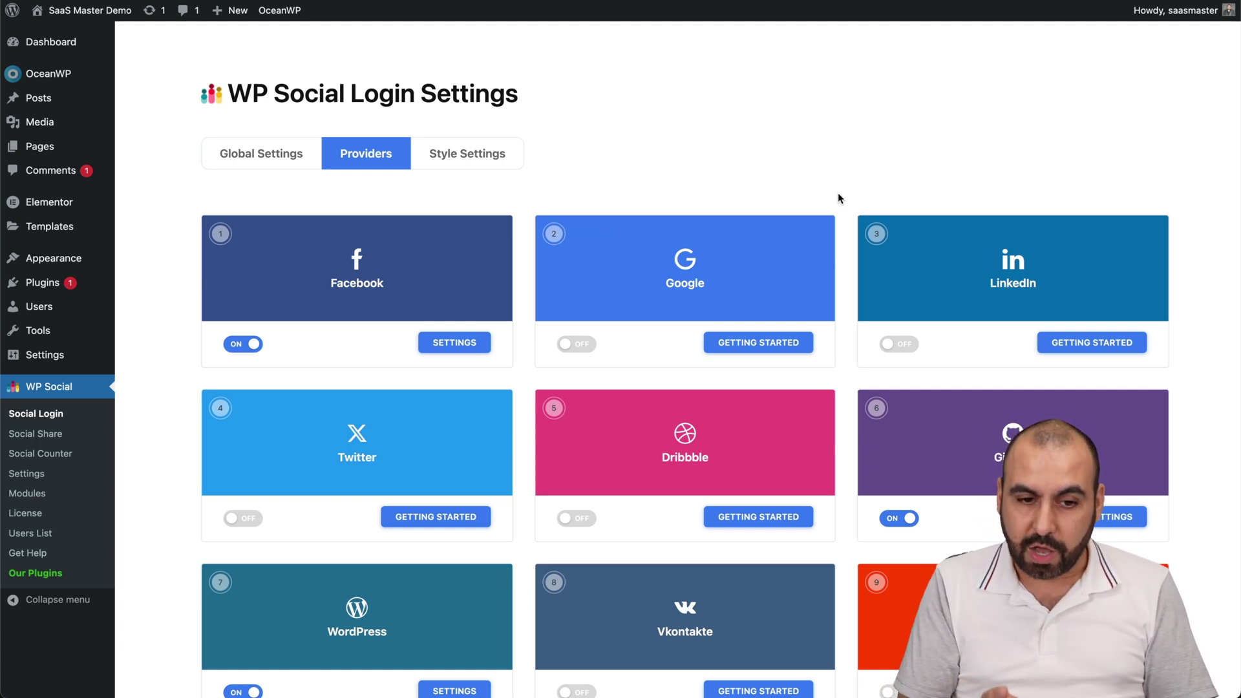
click(455, 343)
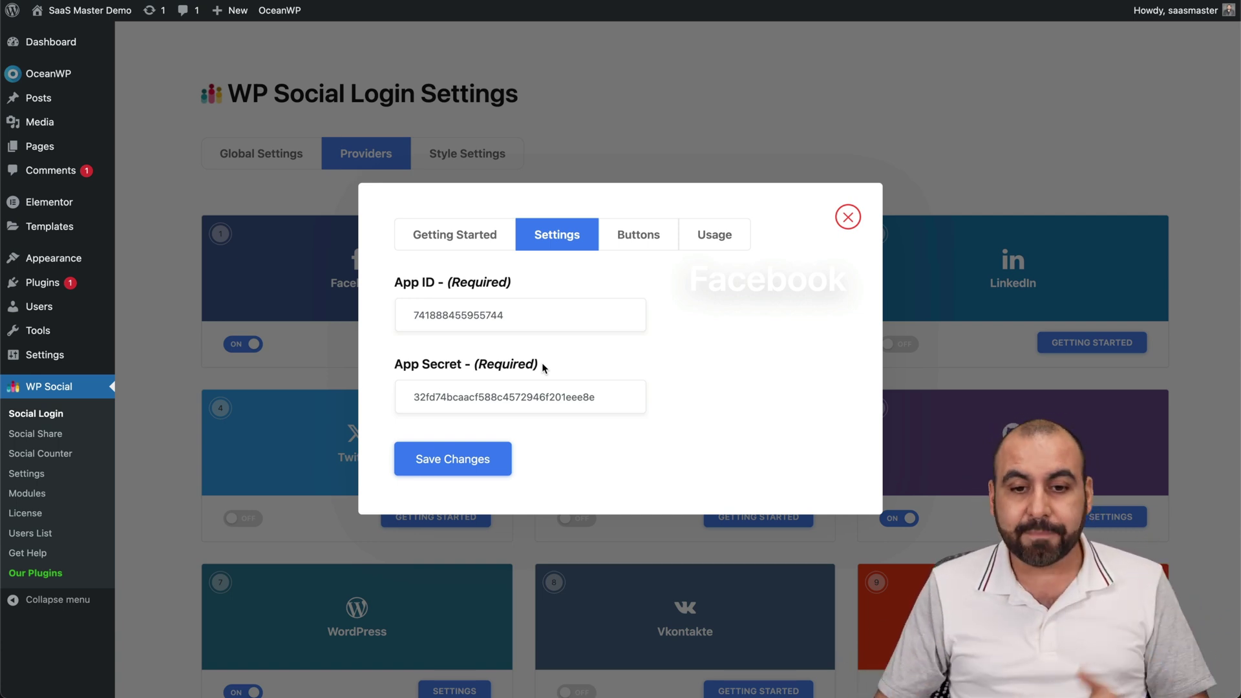
click(640, 251)
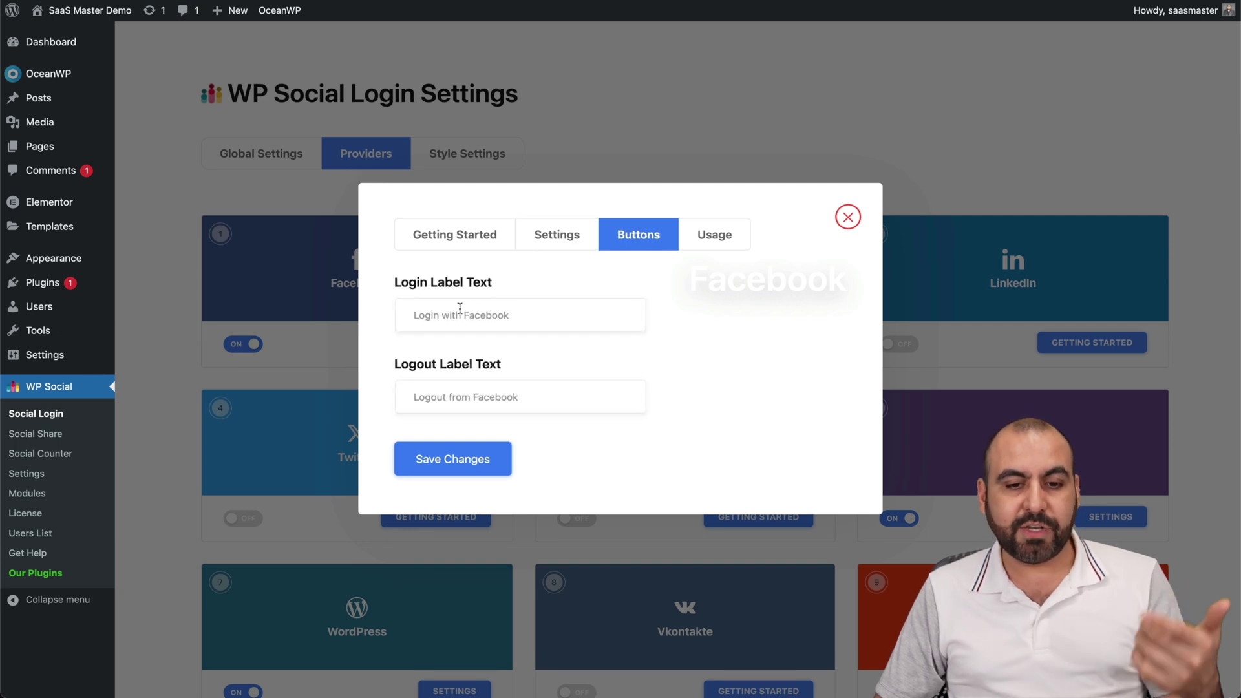
click(711, 234)
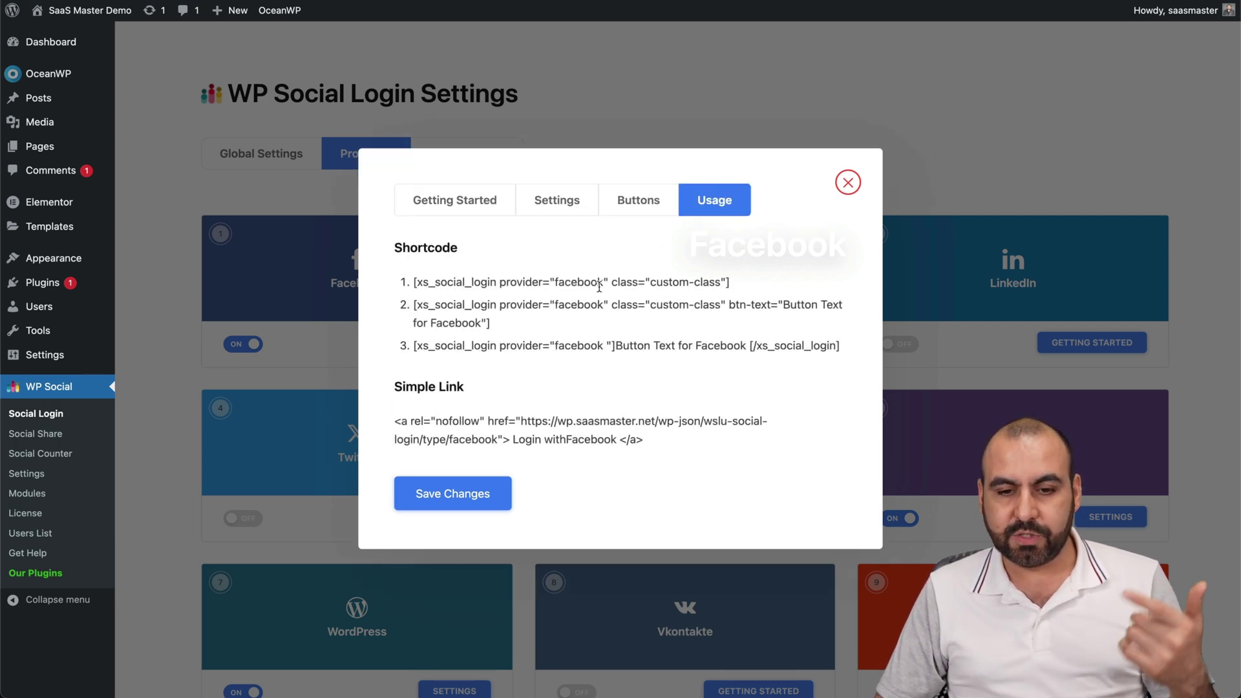
click(847, 183)
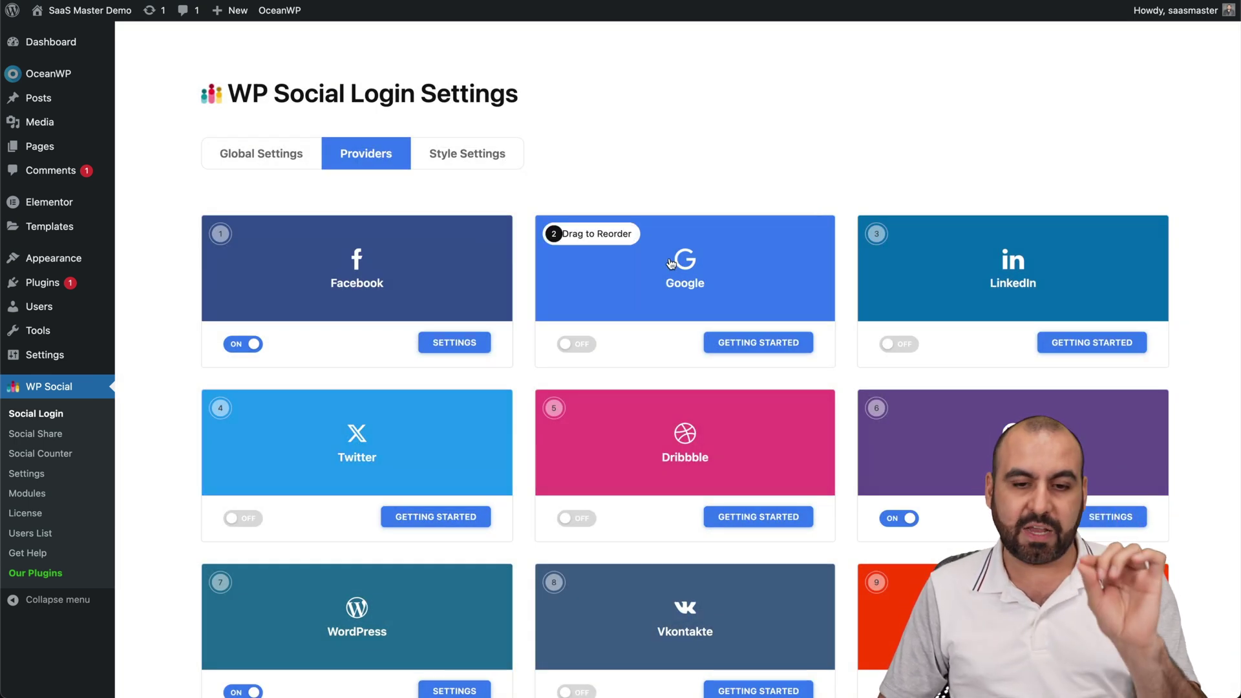
scroll(671, 263, down, 5)
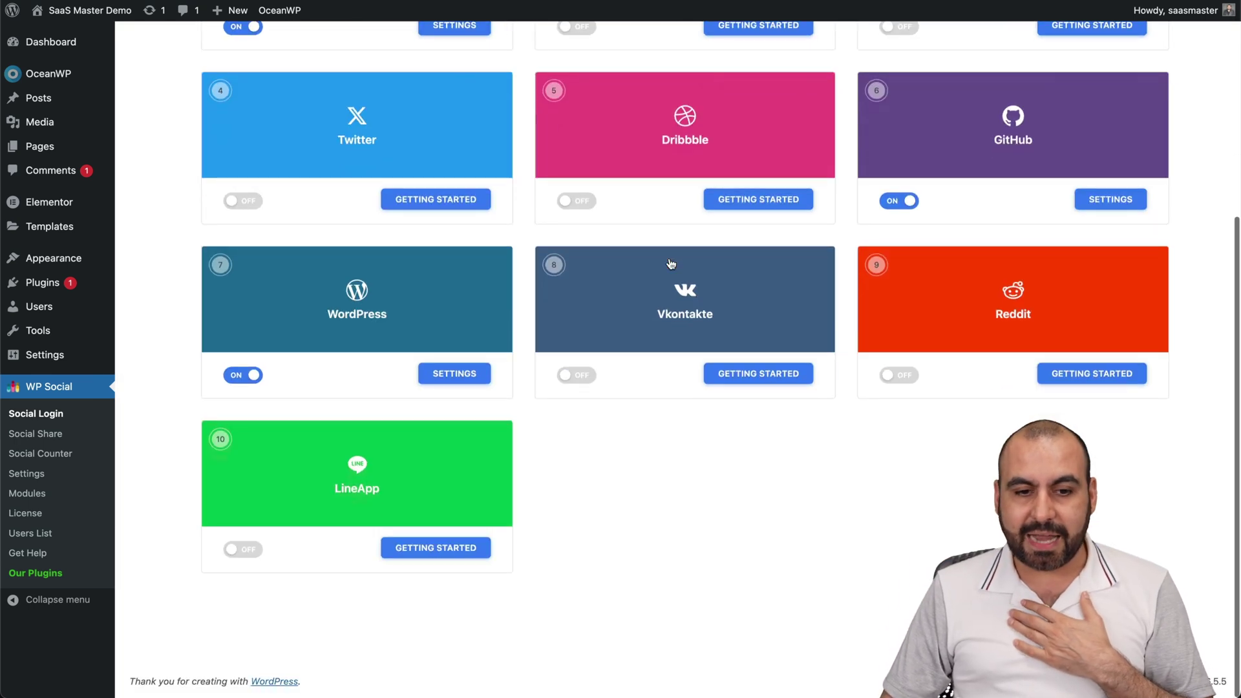
scroll(671, 263, up, 5)
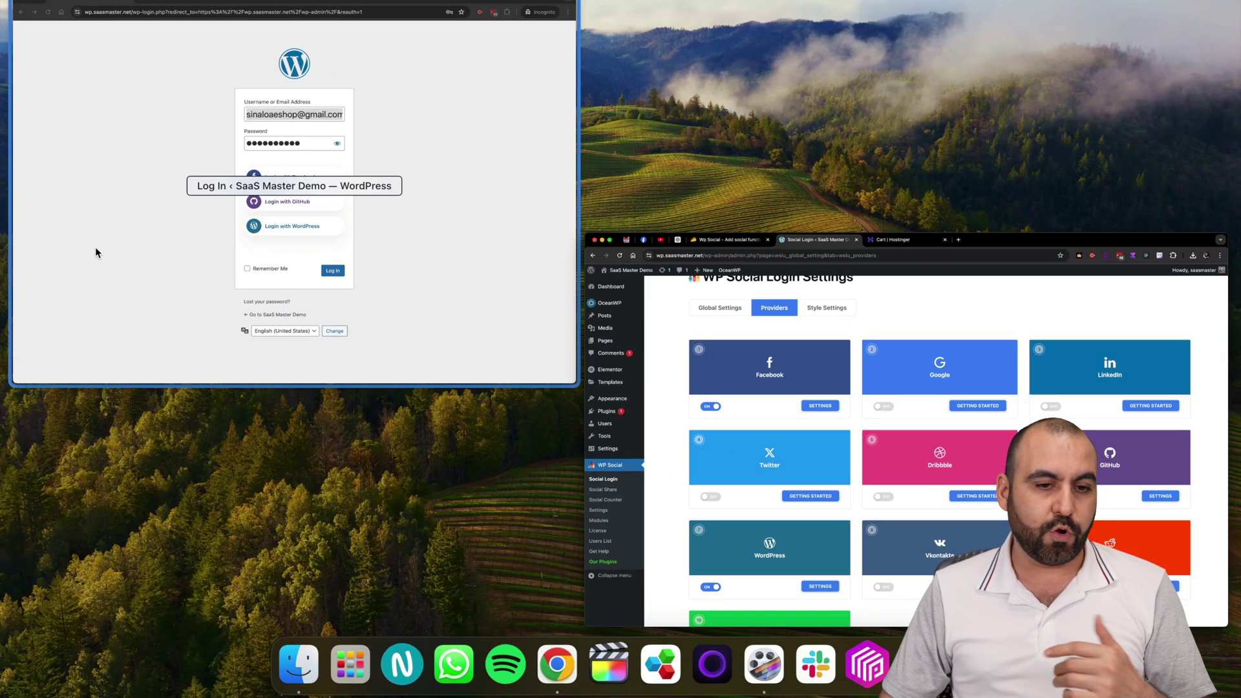
click(96, 250)
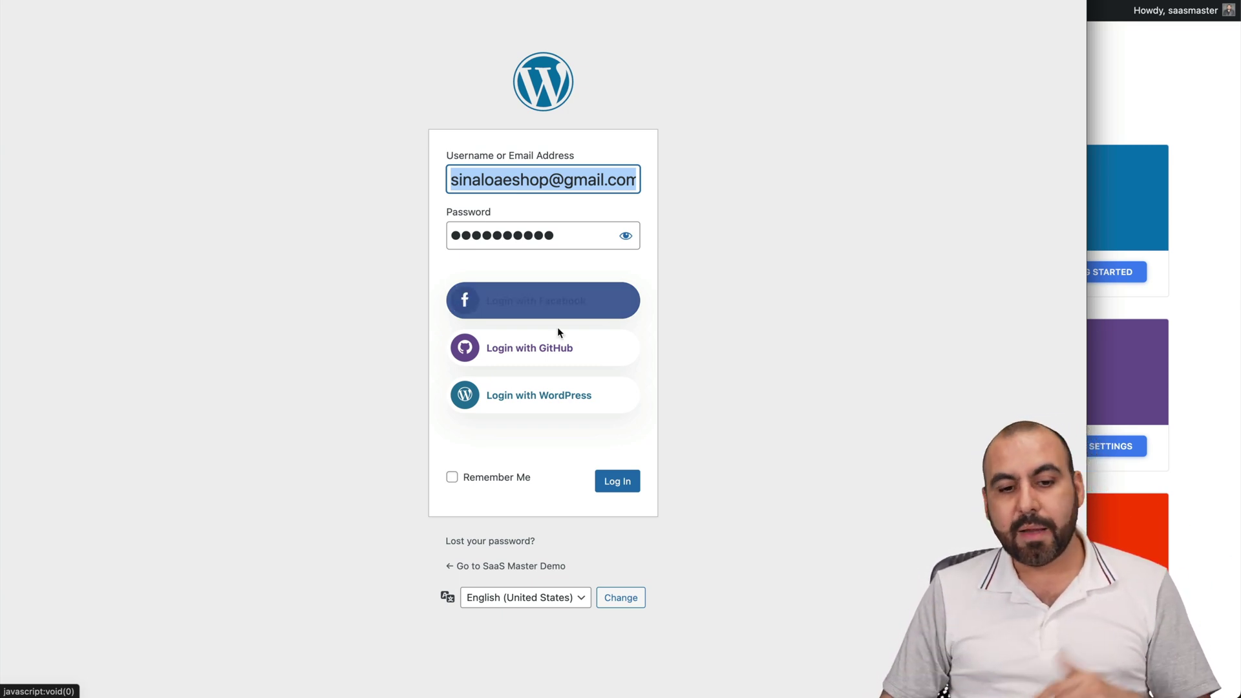
click(560, 349)
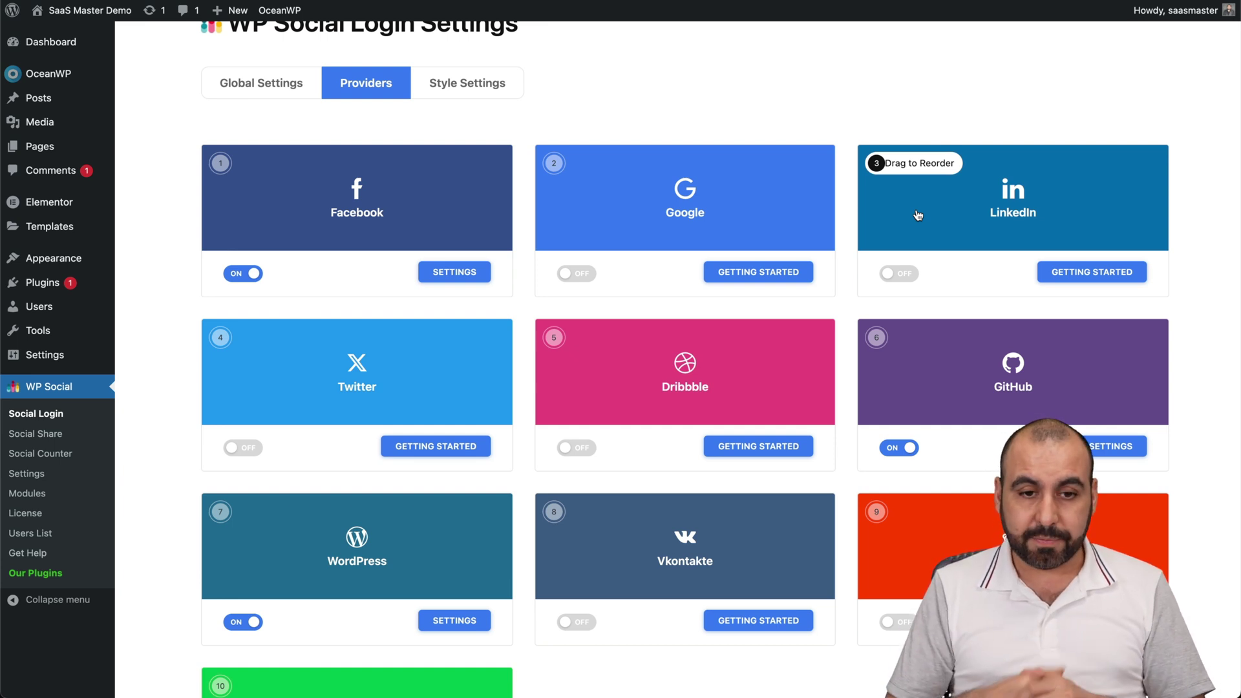
scroll(919, 215, down, 3)
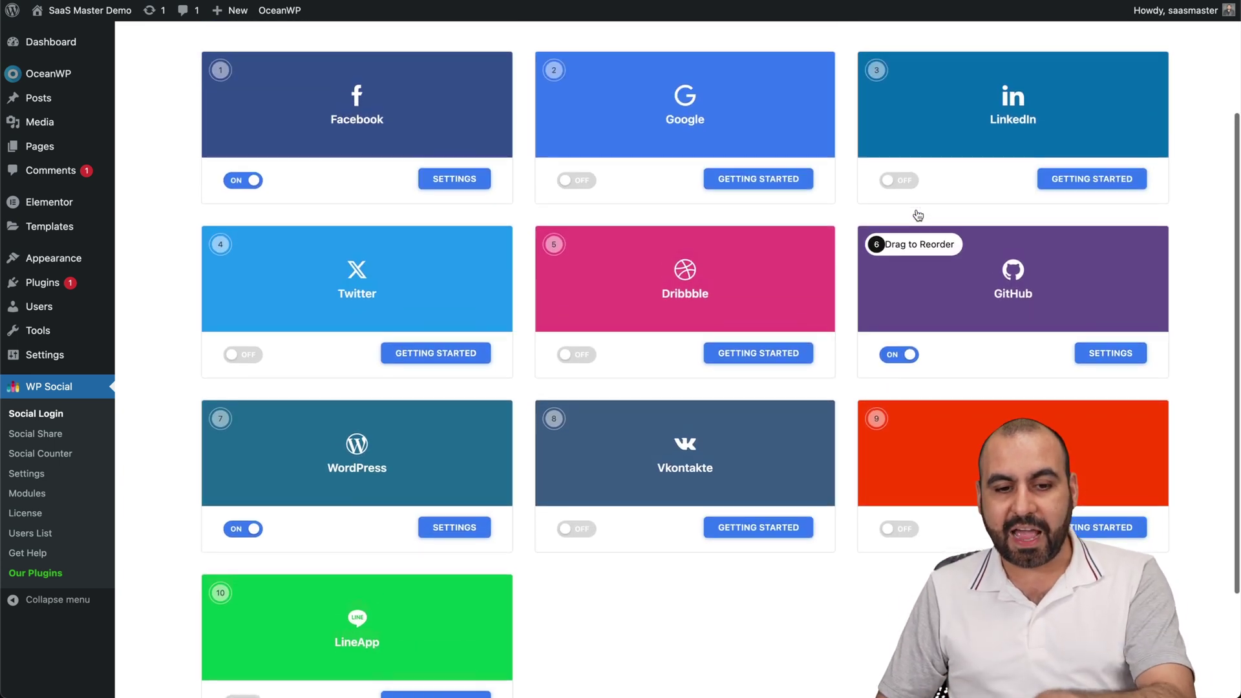
scroll(919, 215, down, 1)
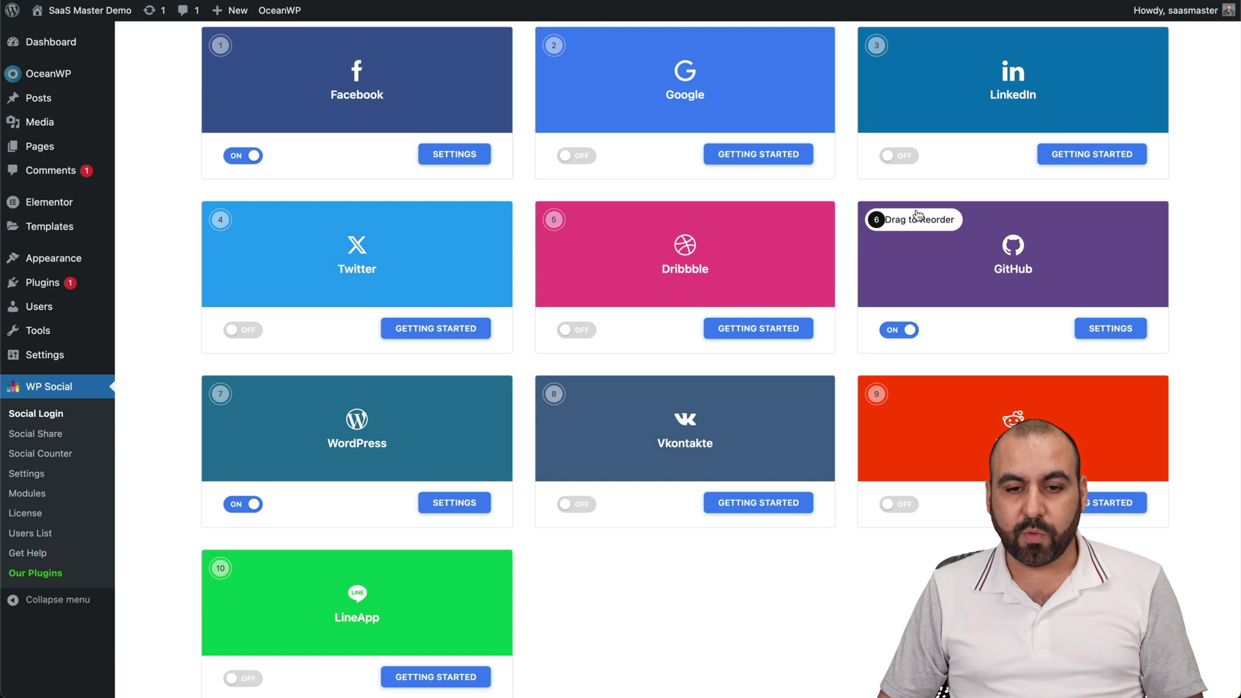
scroll(918, 215, up, 3)
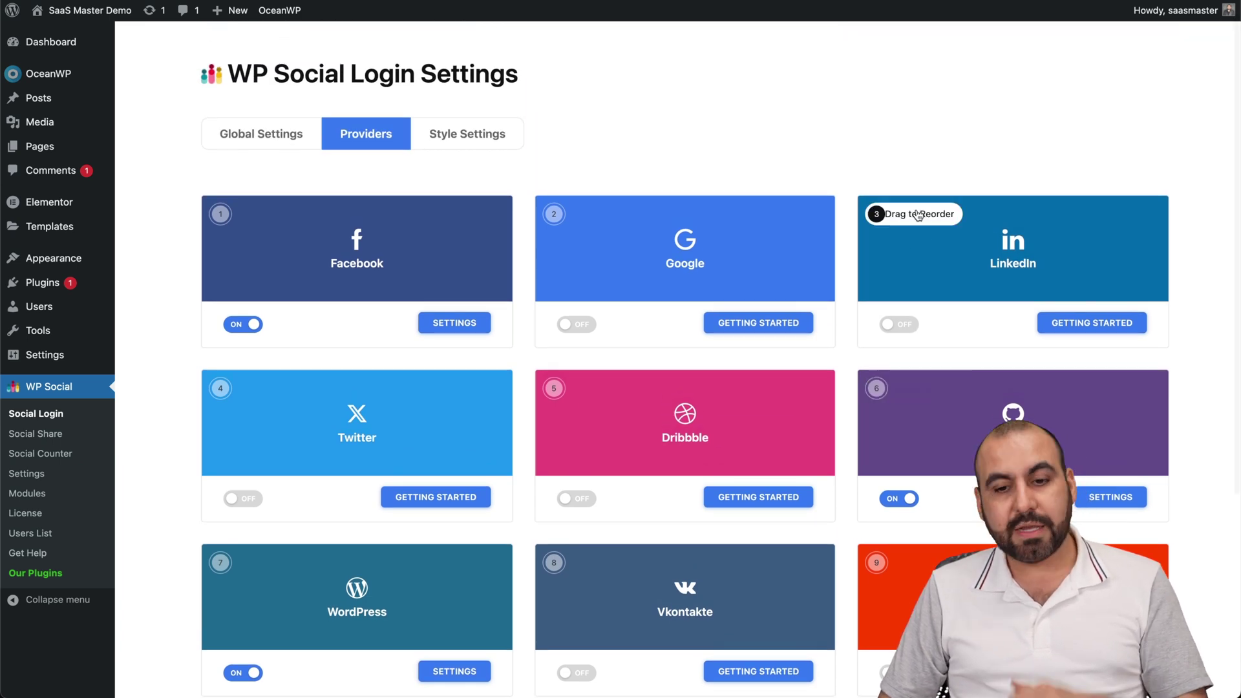
scroll(919, 215, down, 1)
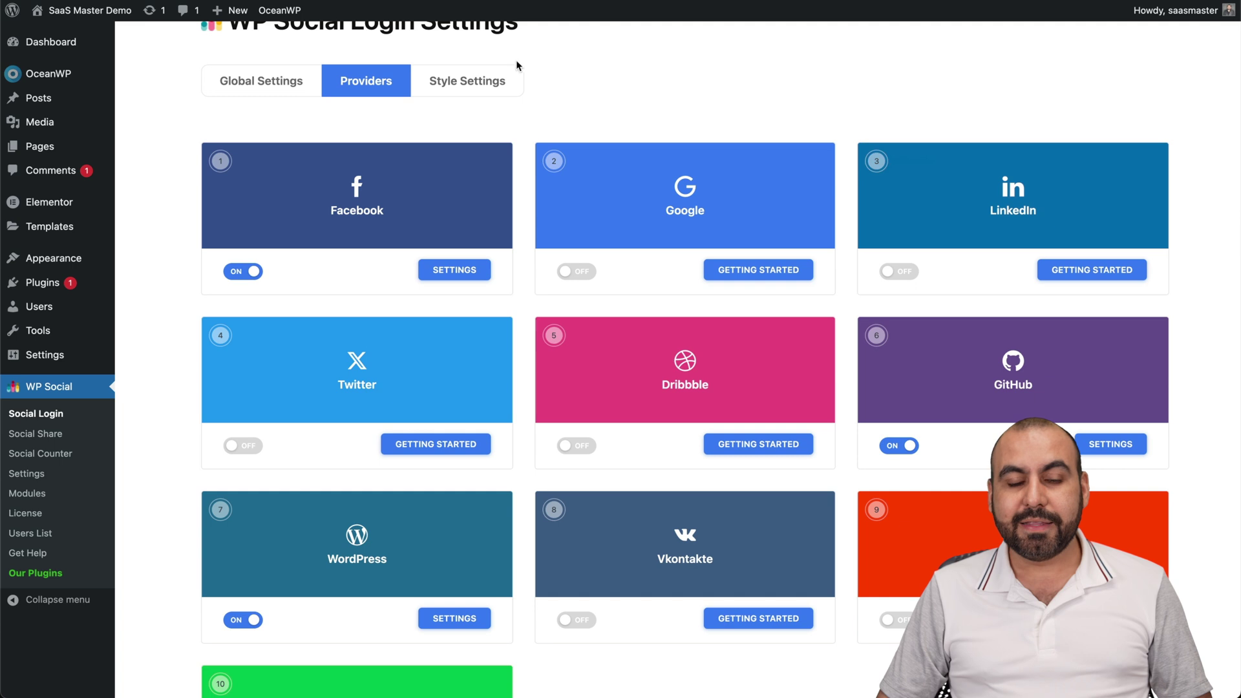
click(488, 86)
scroll(565, 503, down, 1)
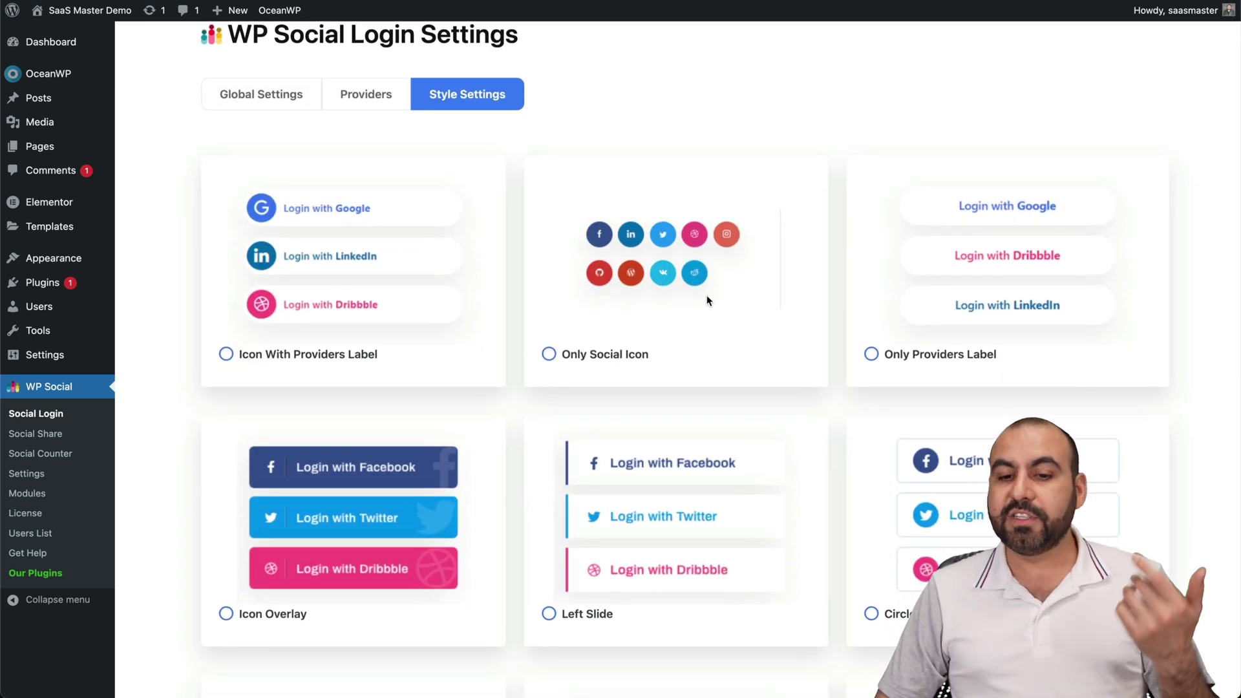
scroll(1005, 294, down, 5)
scroll(809, 375, down, 1)
scroll(809, 378, down, 1)
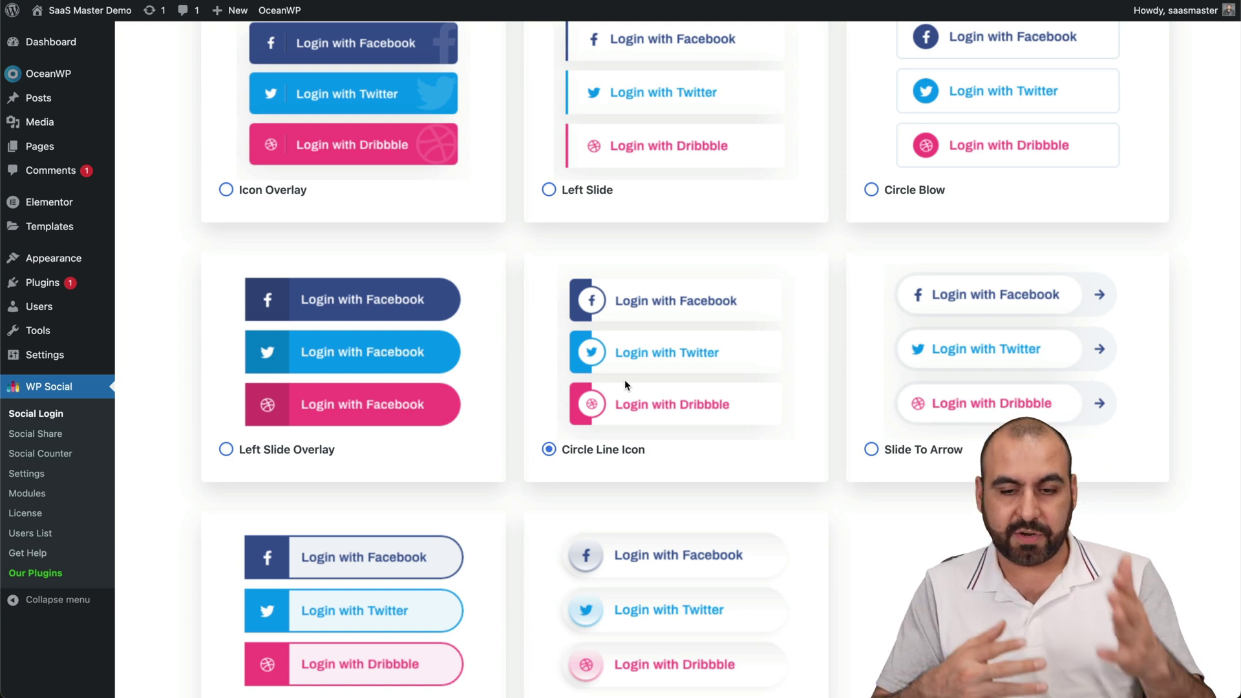
scroll(624, 379, down, 3)
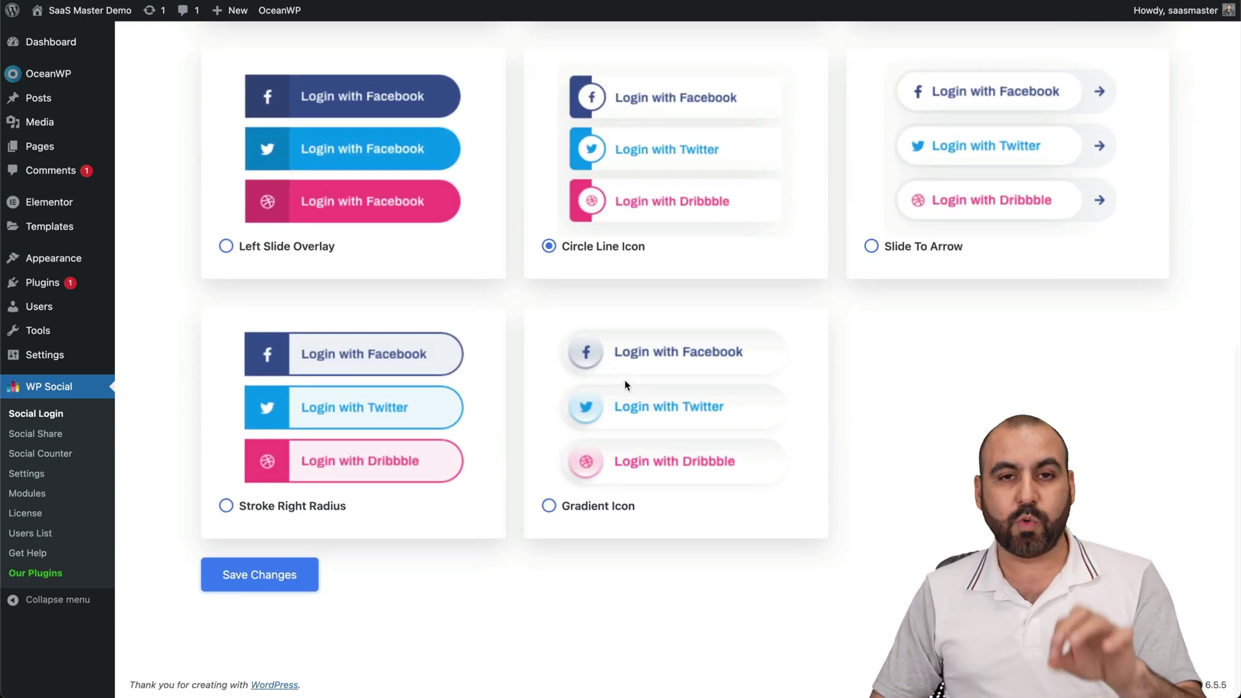
scroll(625, 379, up, 7)
scroll(625, 384, up, 3)
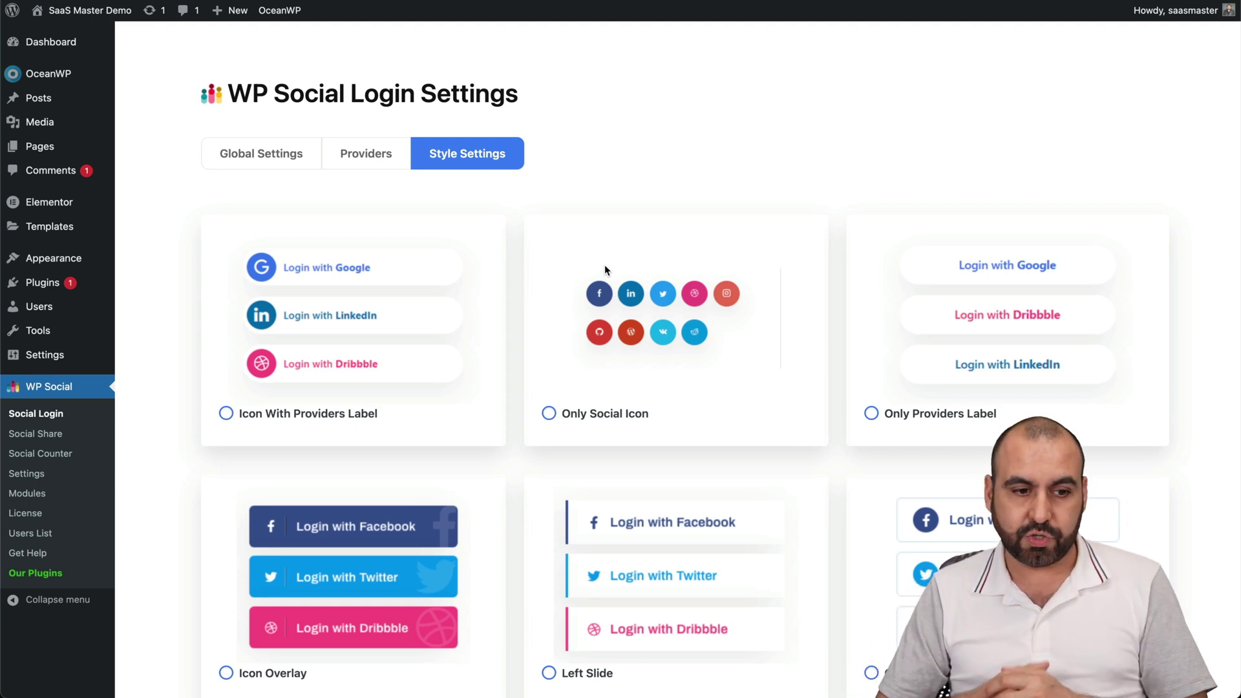
Open Social Share settings and view its share providers (Facebook, Twitter, LinkedIn, Pinterest enabled)
click(36, 433)
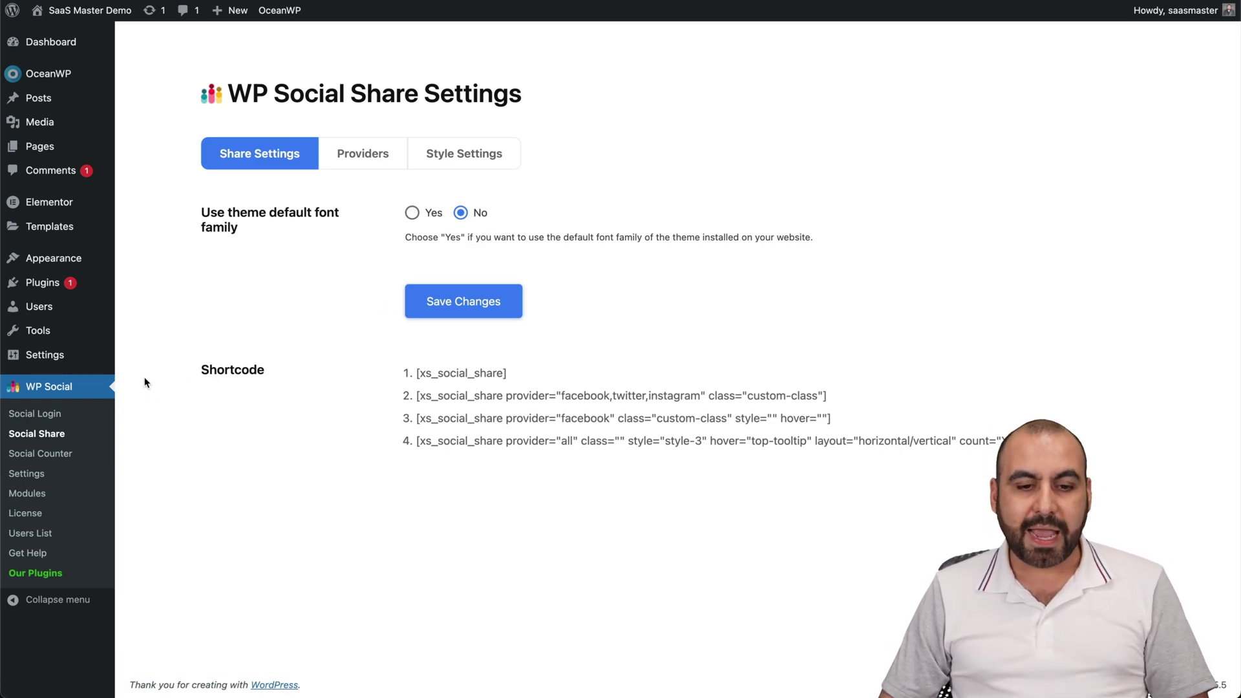
double_click(407, 373)
click(816, 440)
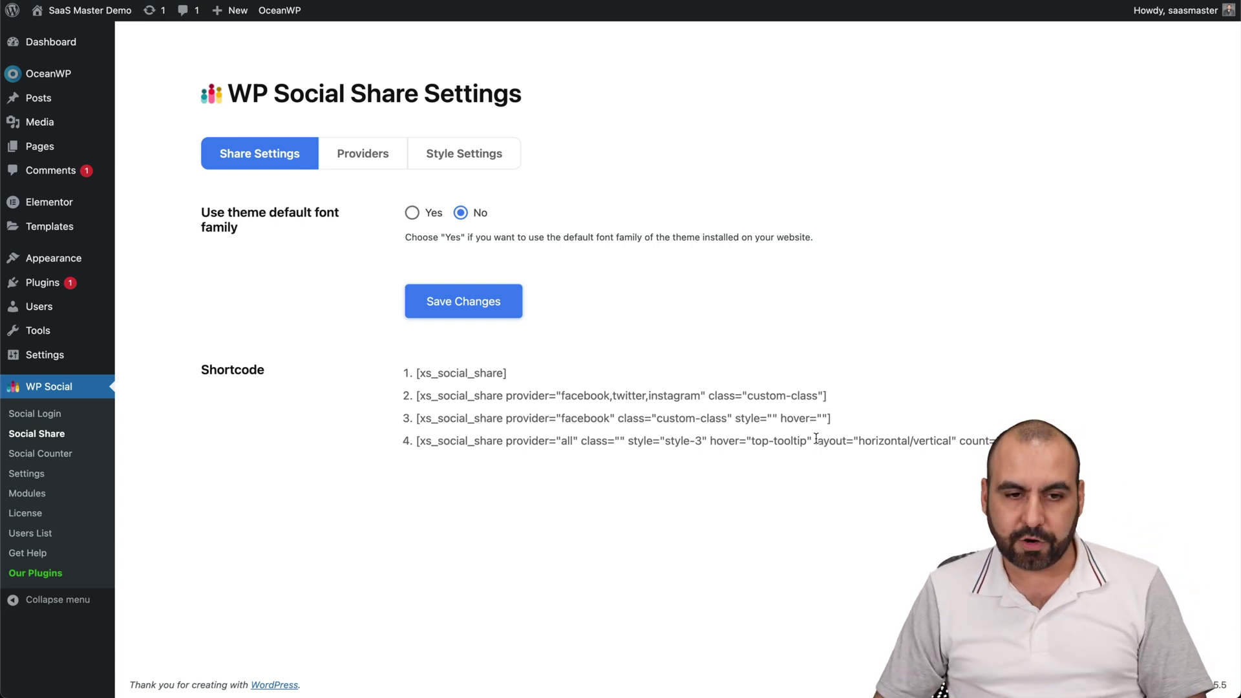
click(387, 163)
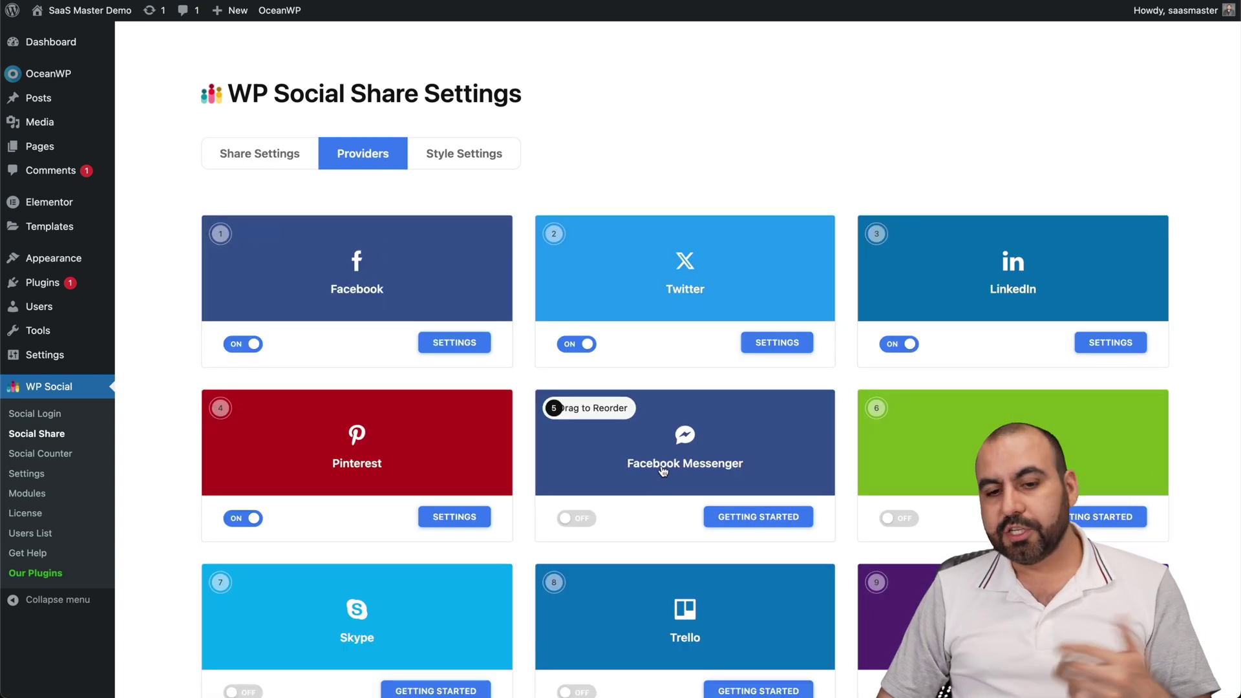
click(456, 344)
drag(435, 222, 390, 229)
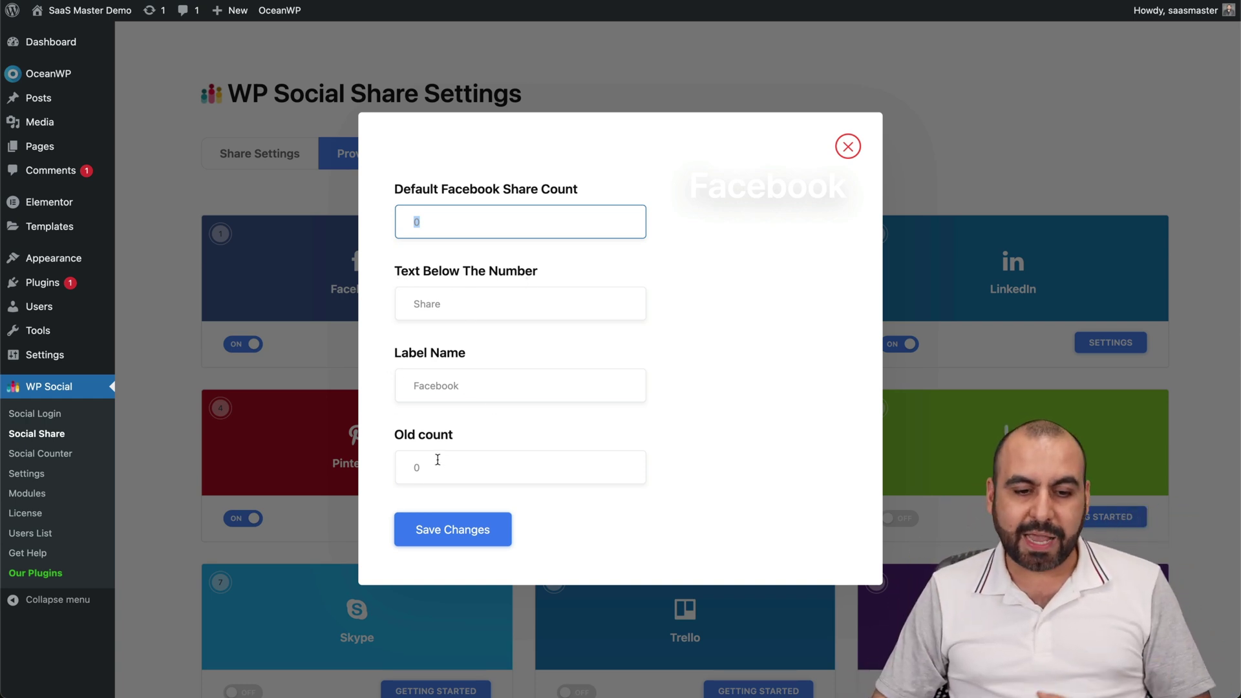
click(847, 147)
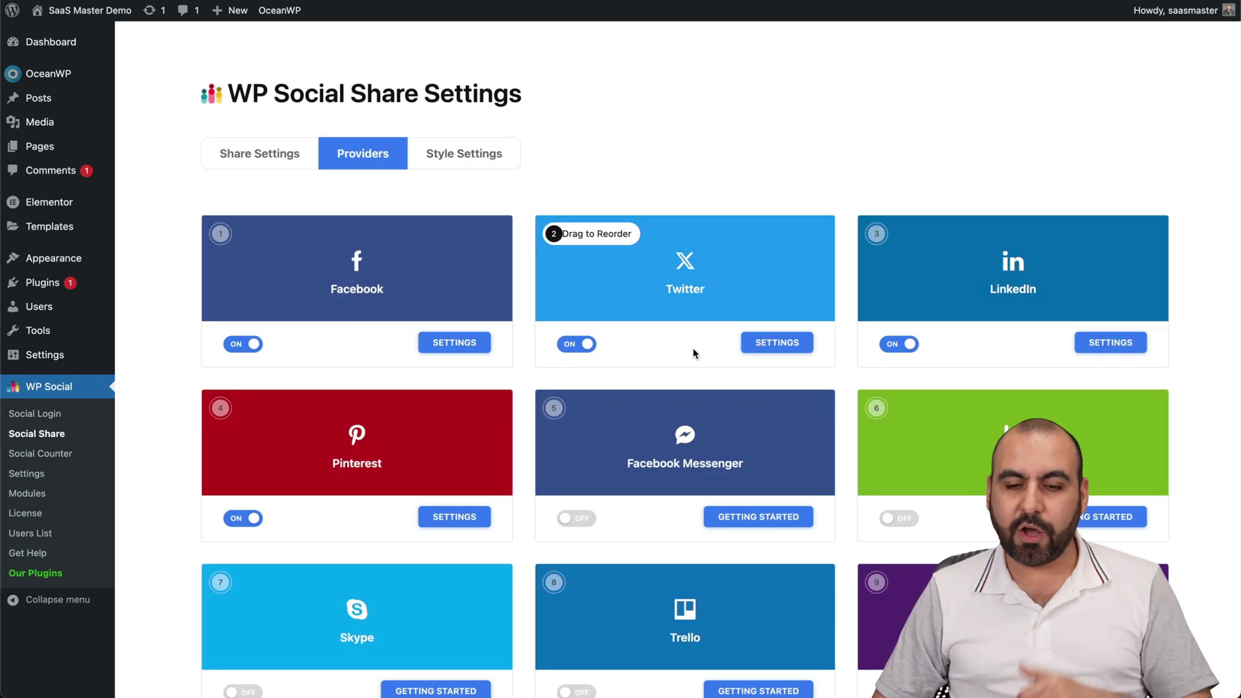
scroll(737, 444, down, 6)
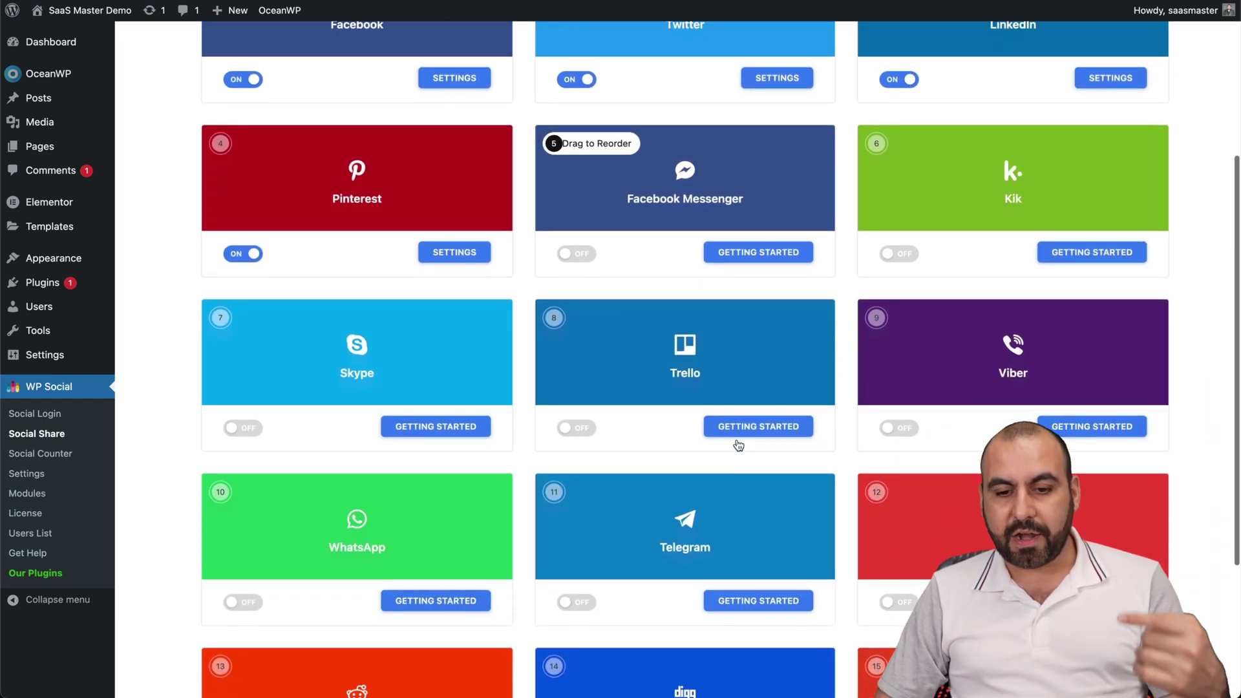
scroll(595, 362, down, 2)
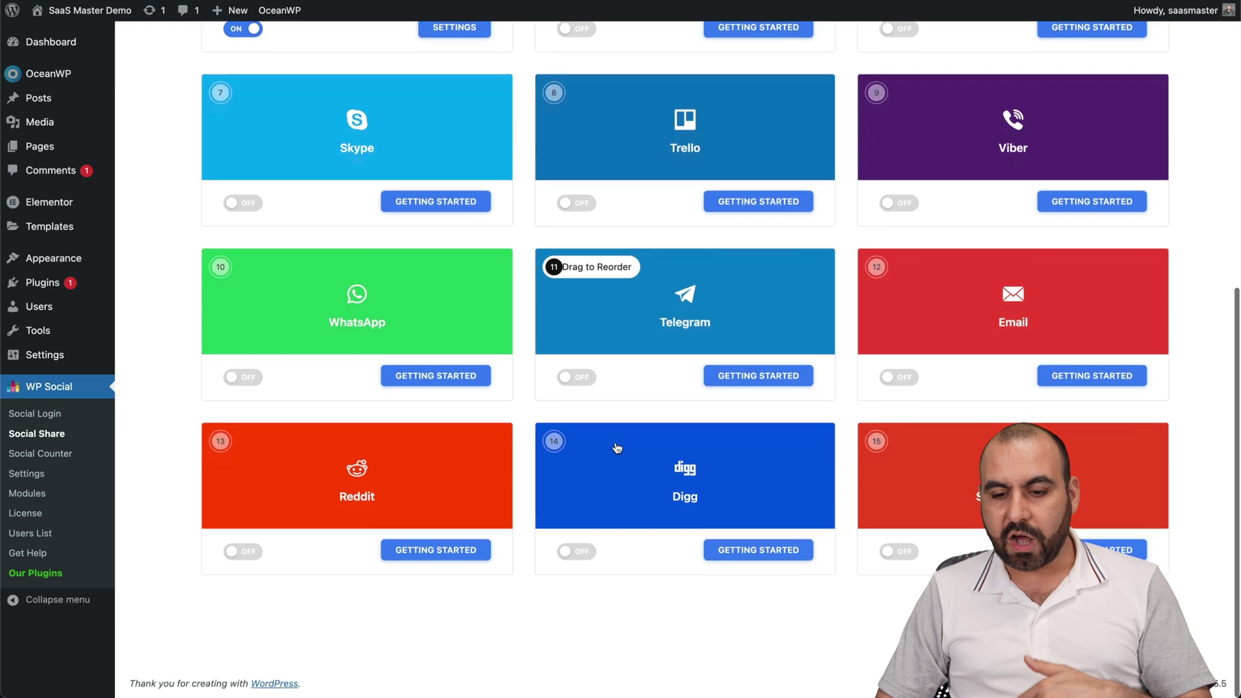
scroll(617, 448, up, 8)
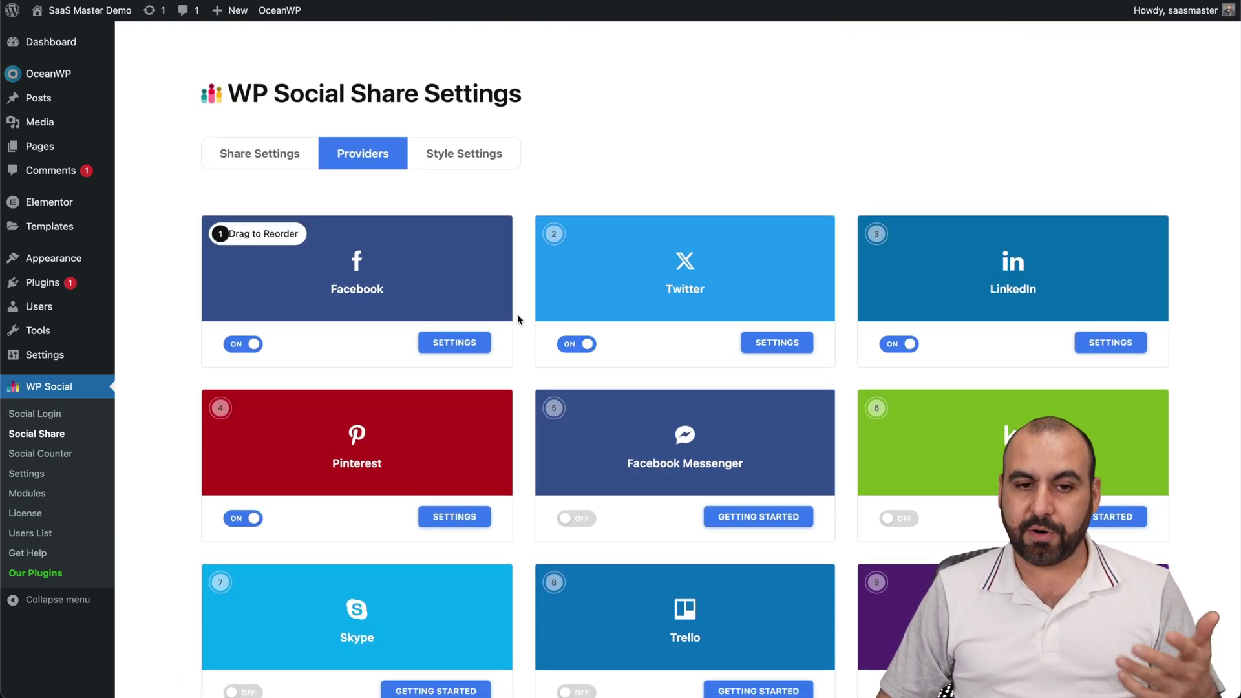
Set the share buttons' hover effect to show a count beside icons and save
click(482, 155)
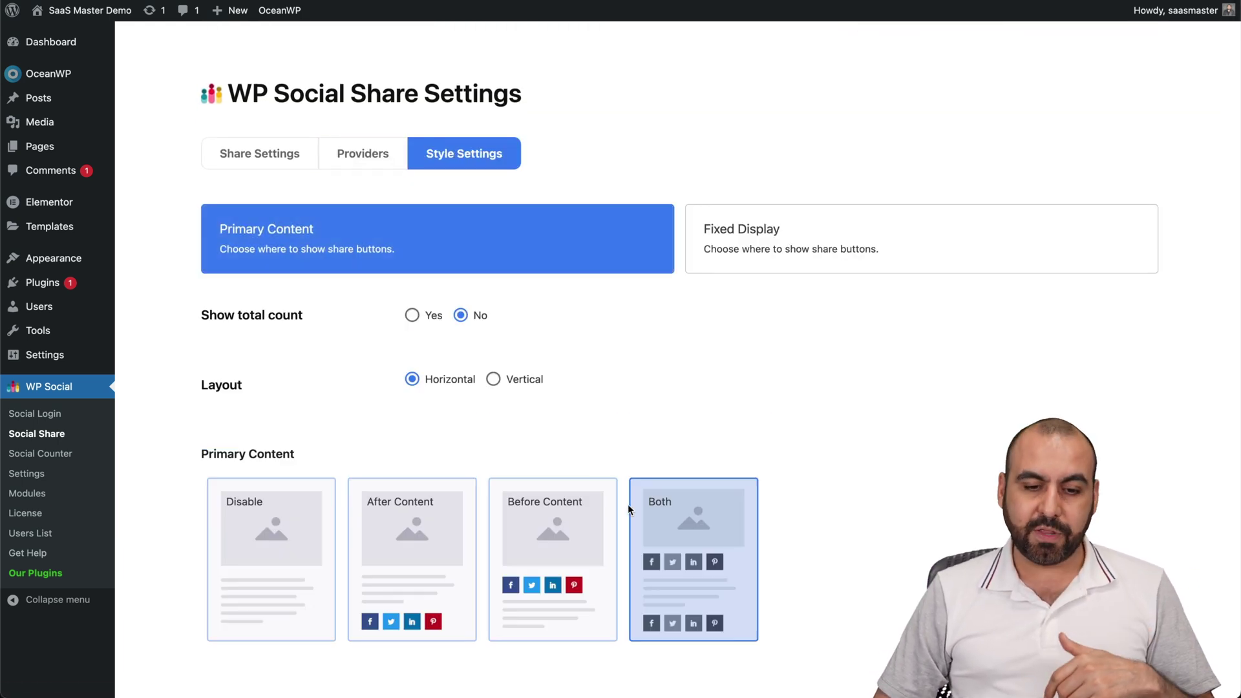
scroll(627, 507, down, 1)
scroll(628, 510, down, 1)
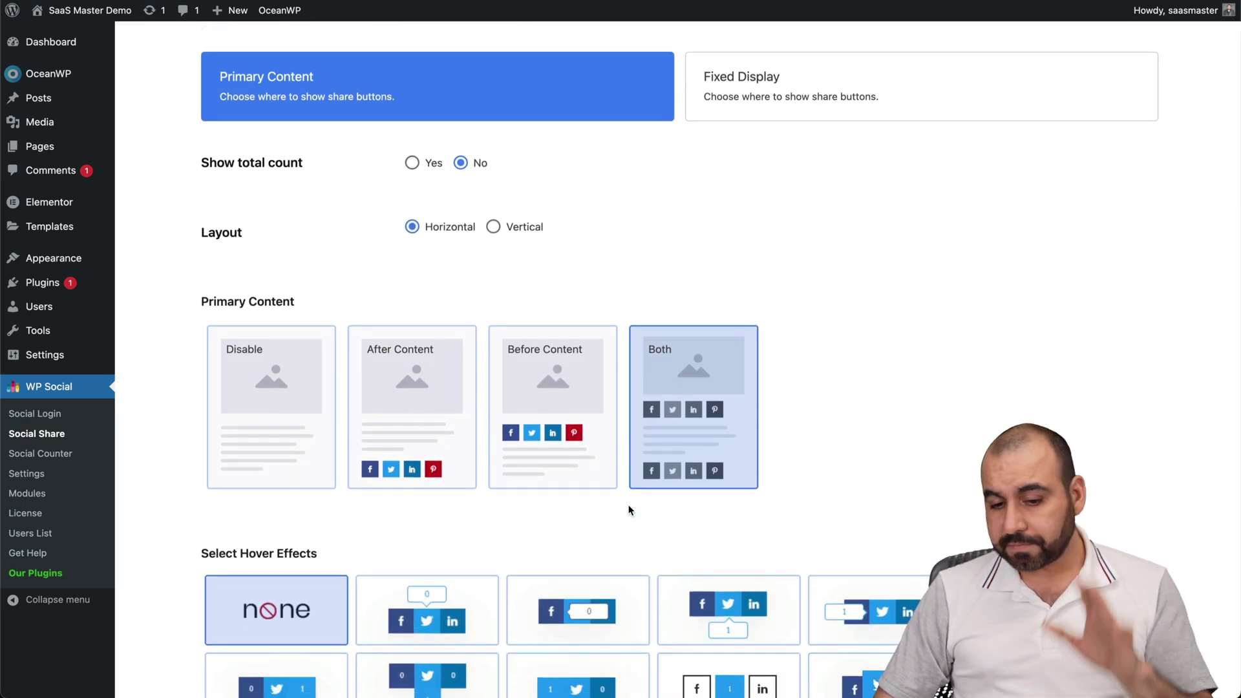
scroll(628, 510, down, 1)
scroll(629, 510, down, 4)
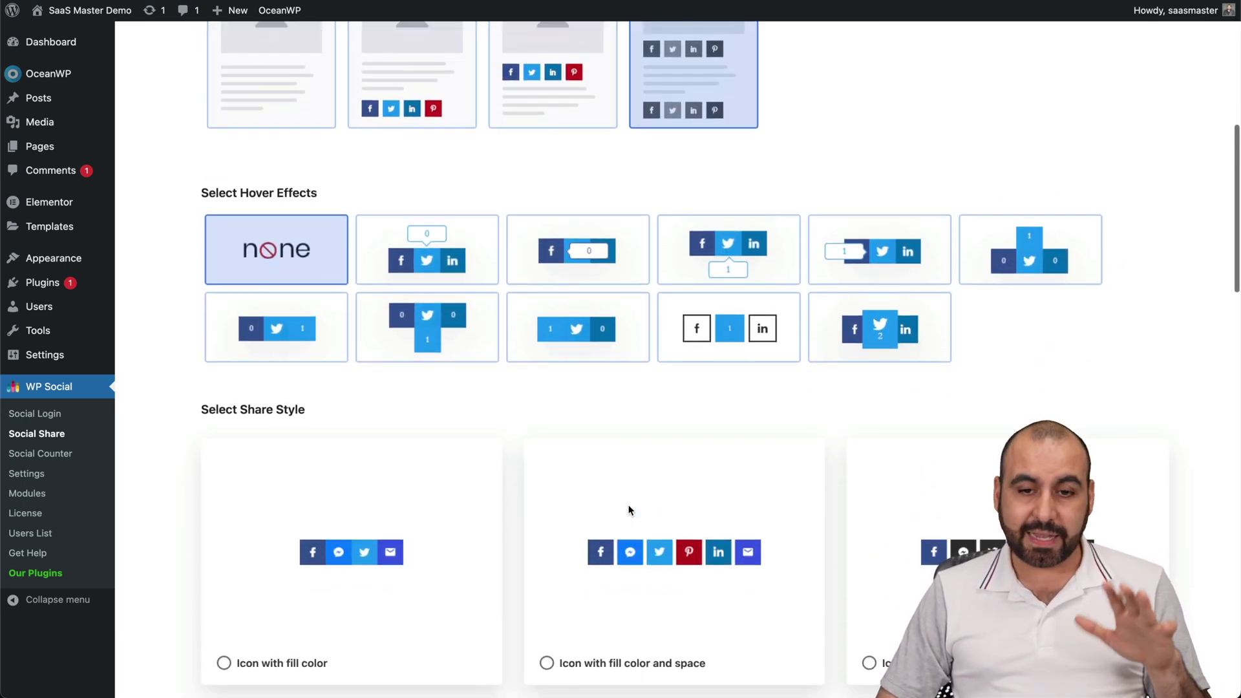
click(619, 242)
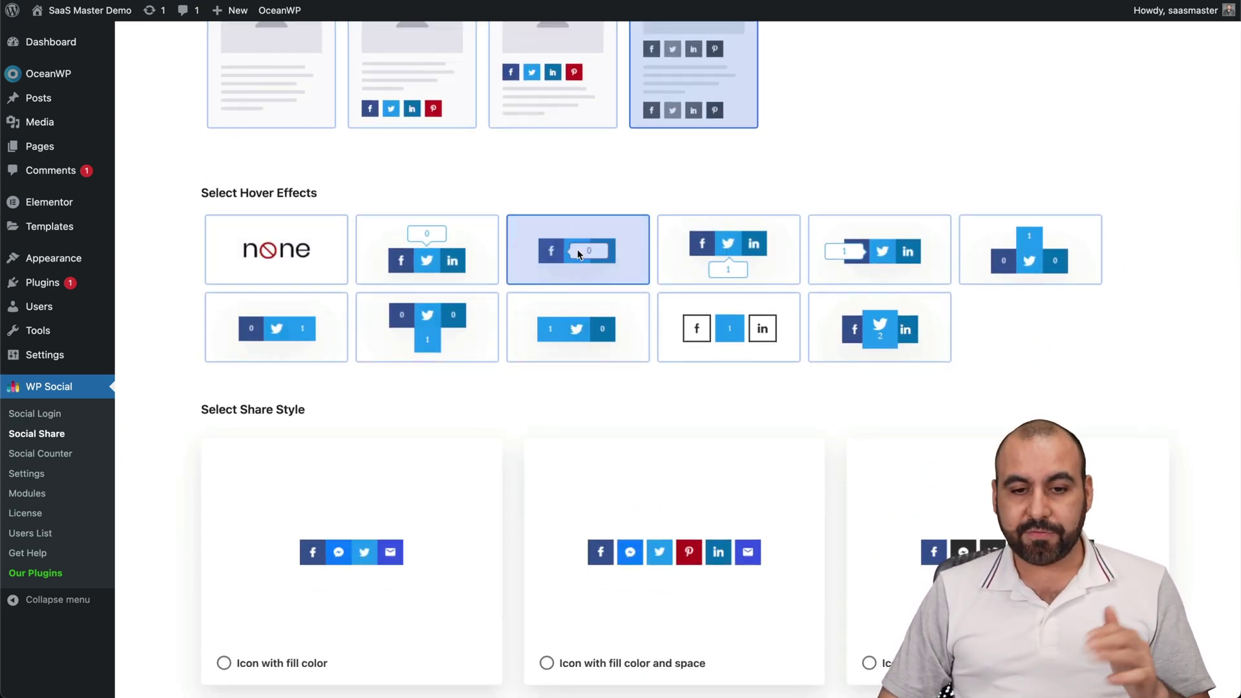
scroll(662, 368, down, 12)
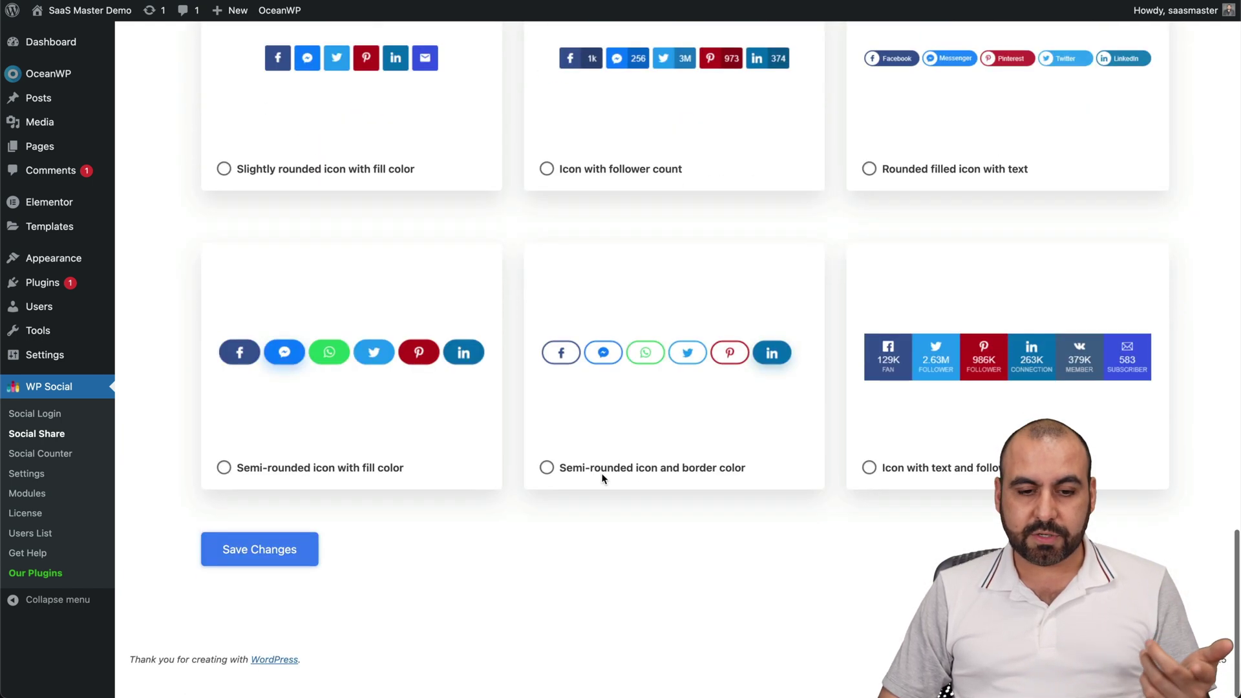
click(260, 549)
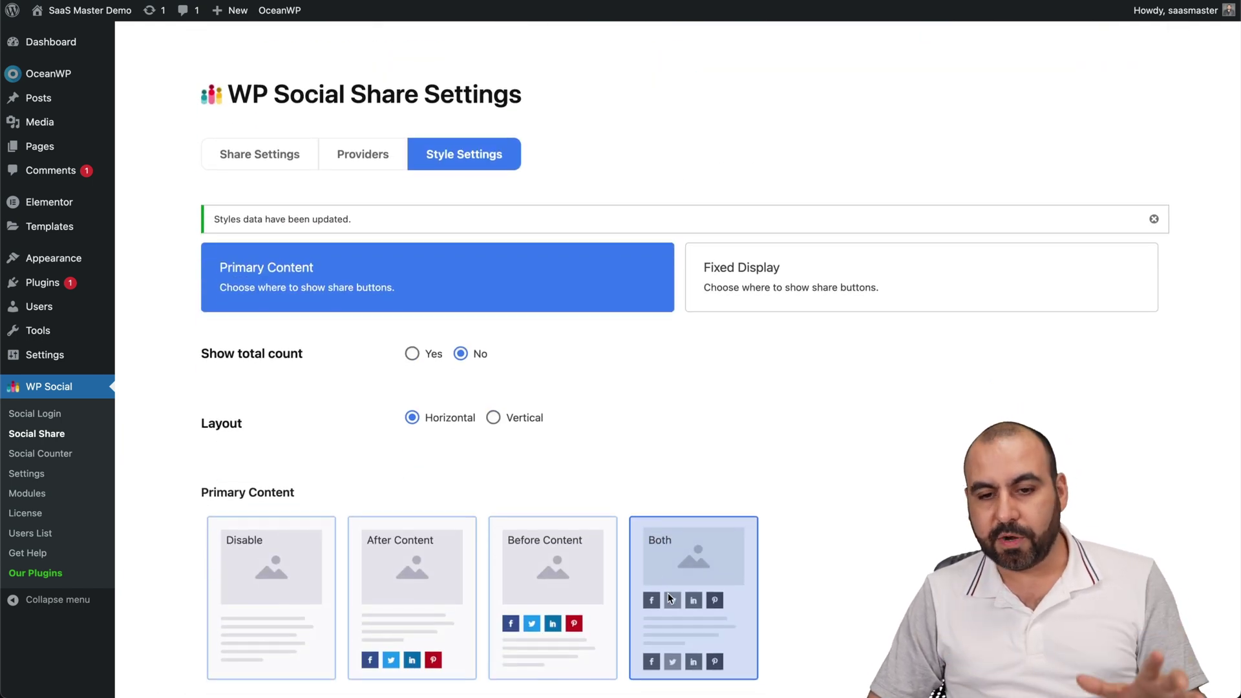
Set Fixed Display to Left Floating with the 'Icon with fill color and space' style, saved
click(826, 279)
scroll(722, 411, down, 10)
scroll(722, 411, down, 12)
scroll(722, 411, up, 20)
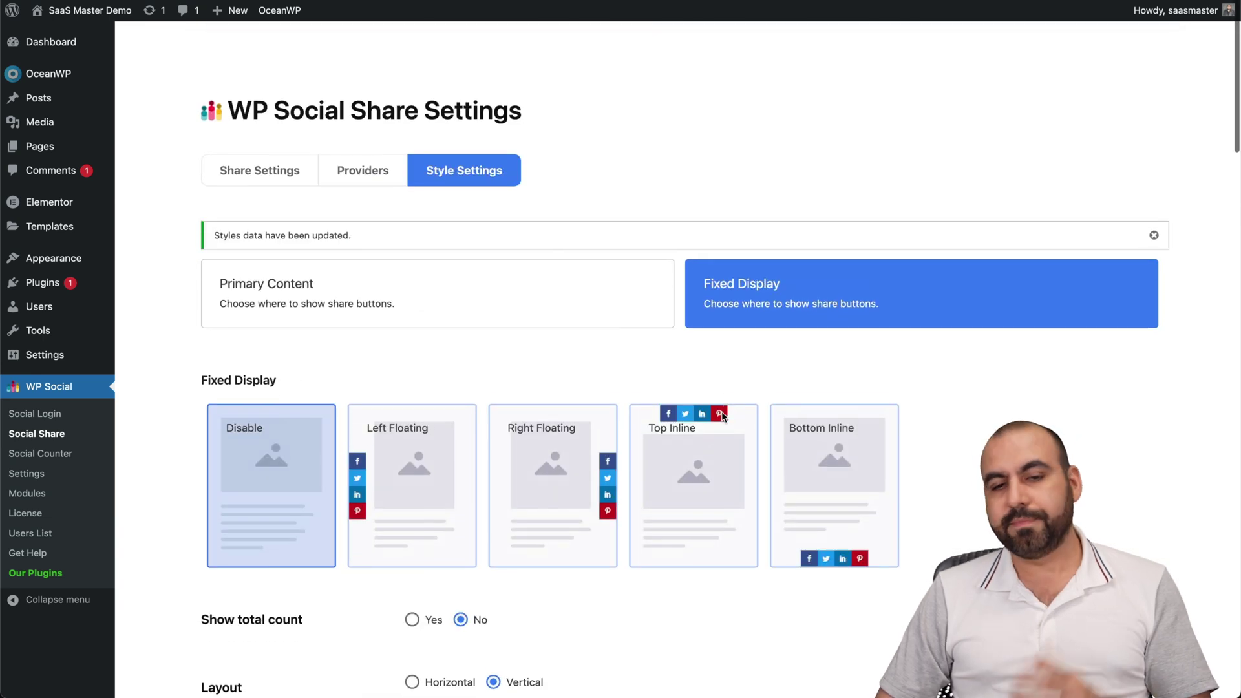
scroll(721, 411, down, 1)
click(476, 278)
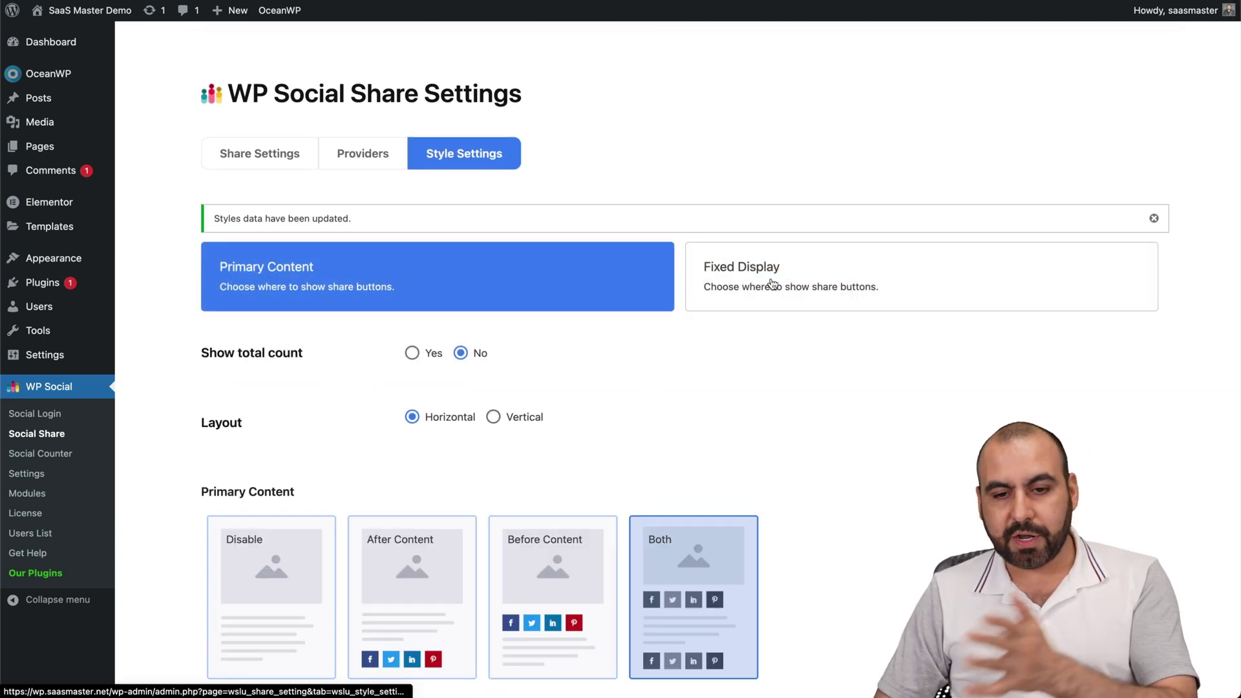
click(802, 293)
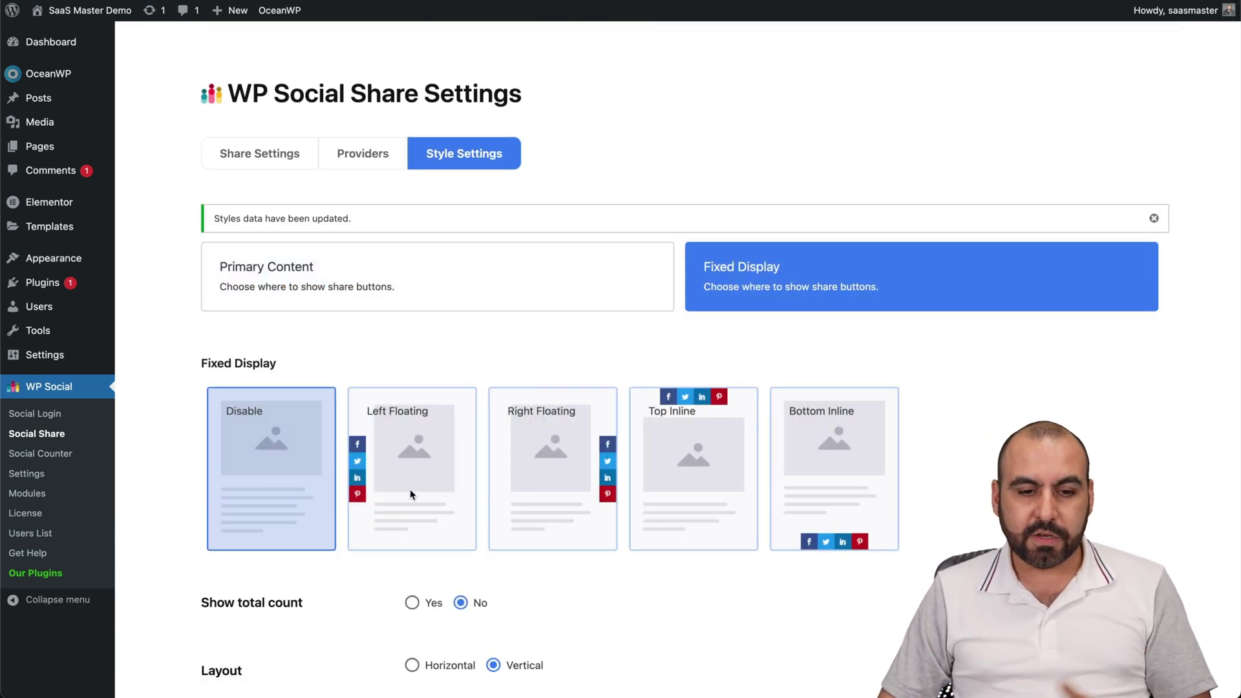
click(410, 489)
scroll(448, 517, down, 12)
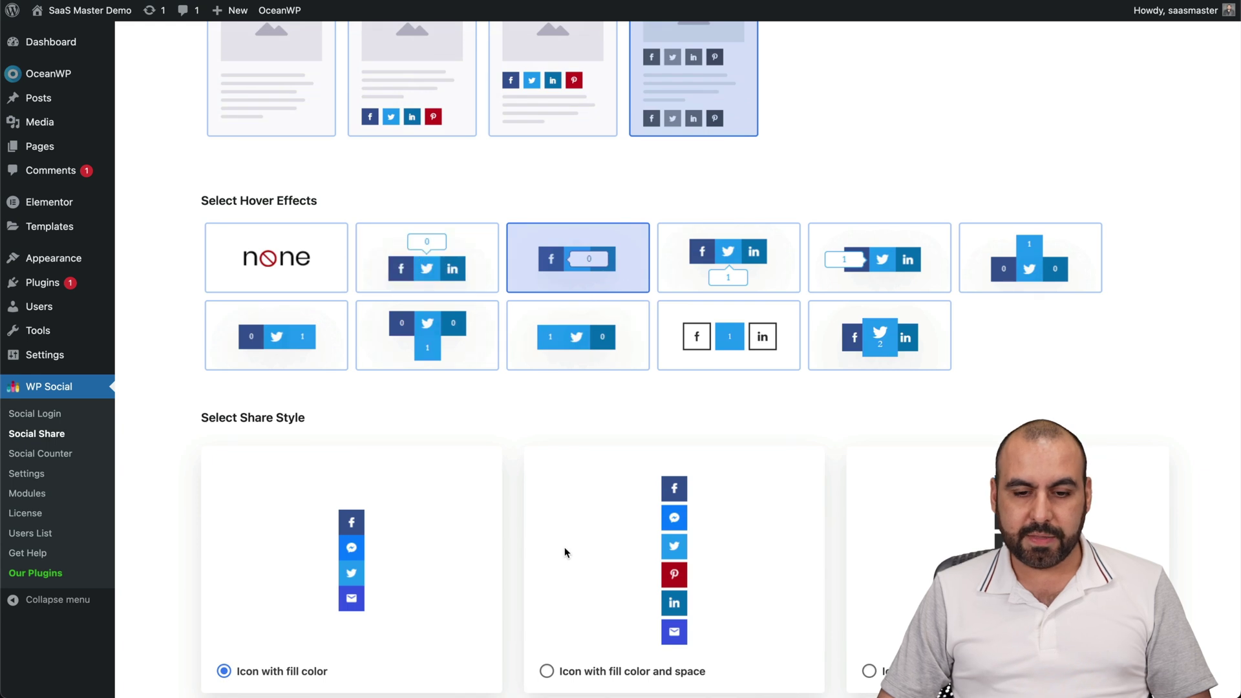
scroll(564, 547, down, 8)
click(669, 139)
scroll(669, 139, down, 15)
click(317, 561)
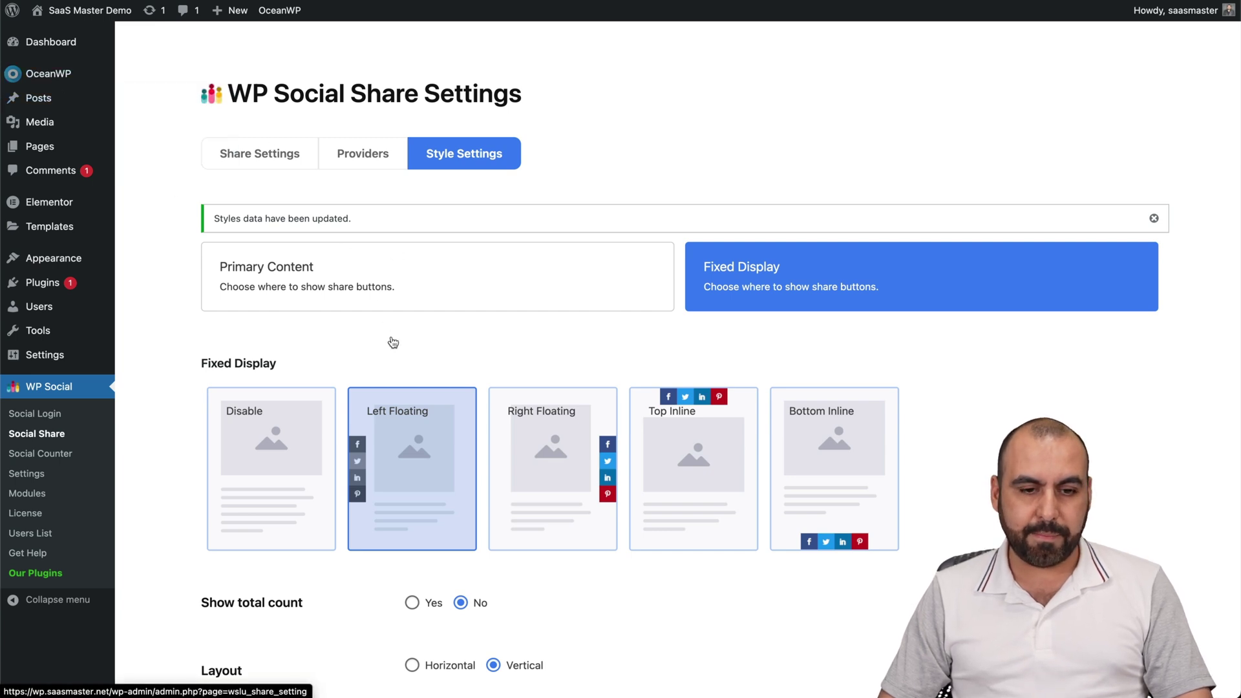
Select the four example share shortcodes on the Share Settings page
drag(411, 374, 1114, 421)
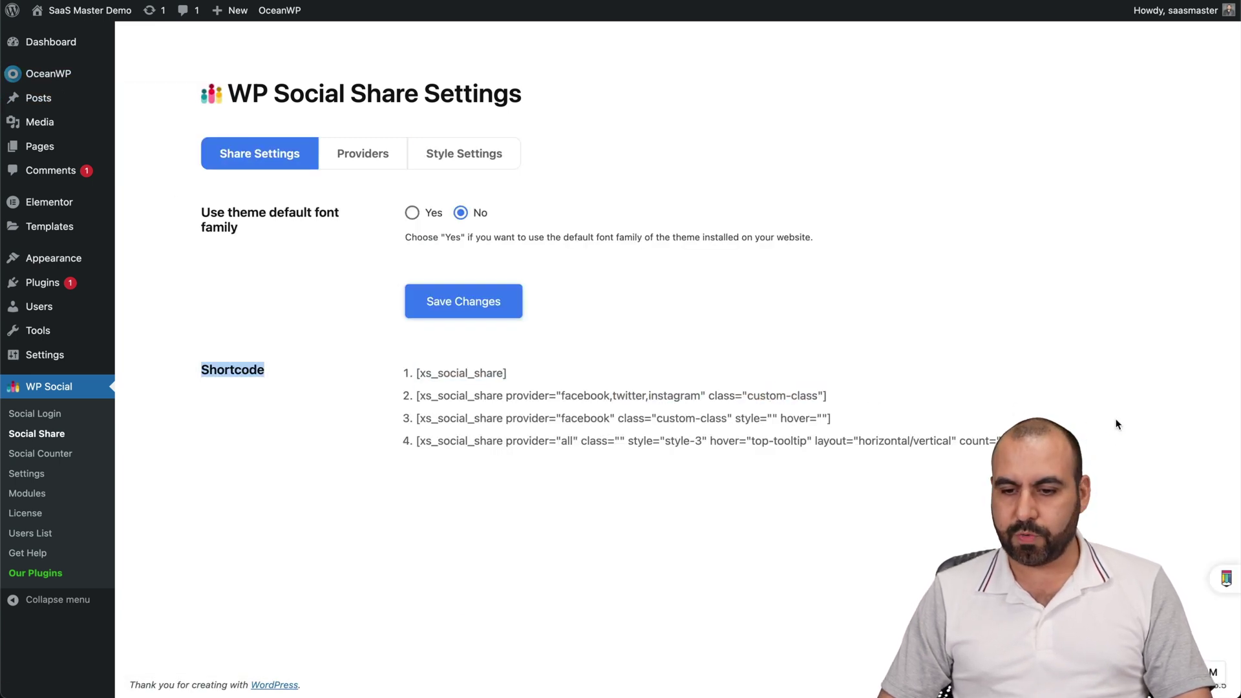
drag(417, 373, 549, 401)
click(549, 401)
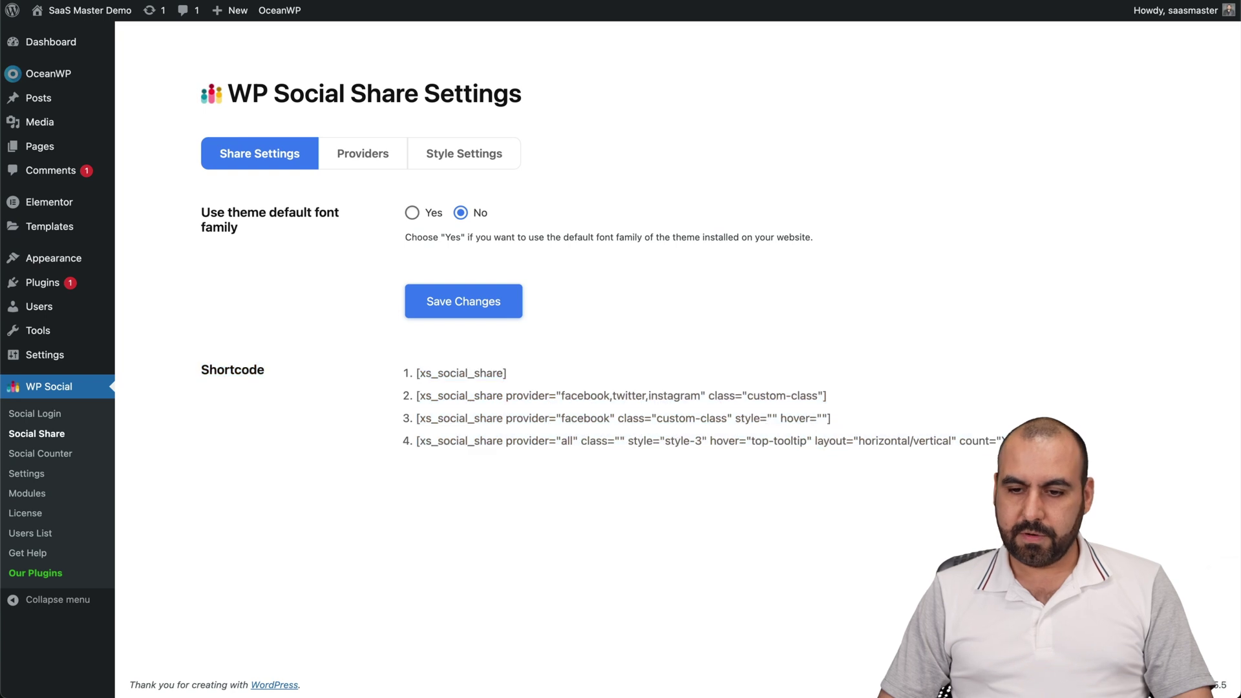
drag(1034, 442, 197, 366)
key(ctrl+c)
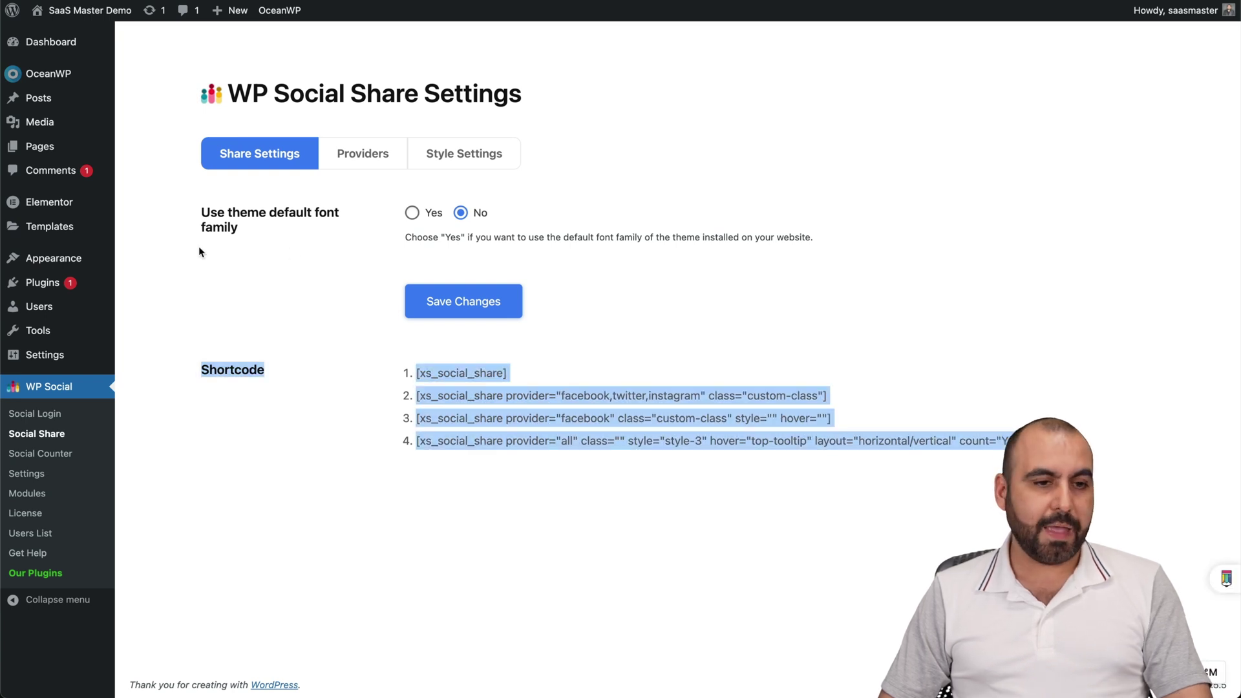
Create a new post titled 'testtest' with a Shortcode block holding the pasted shortcodes
mouse_move(56, 97)
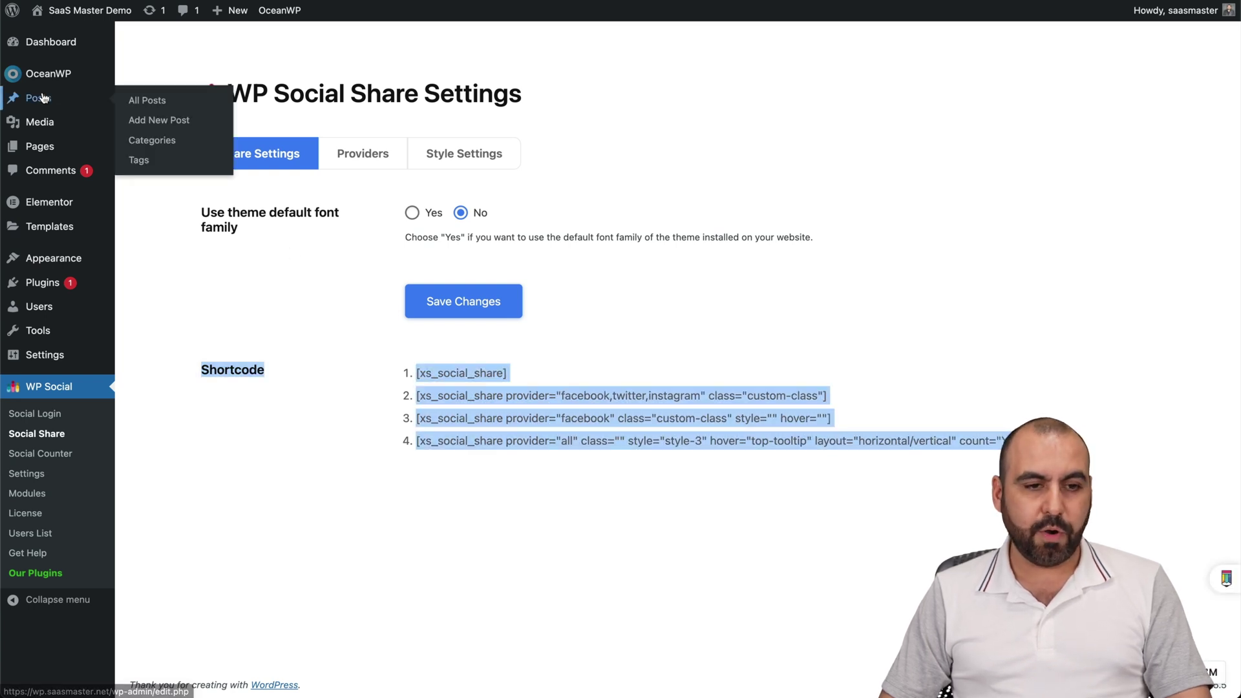
click(162, 121)
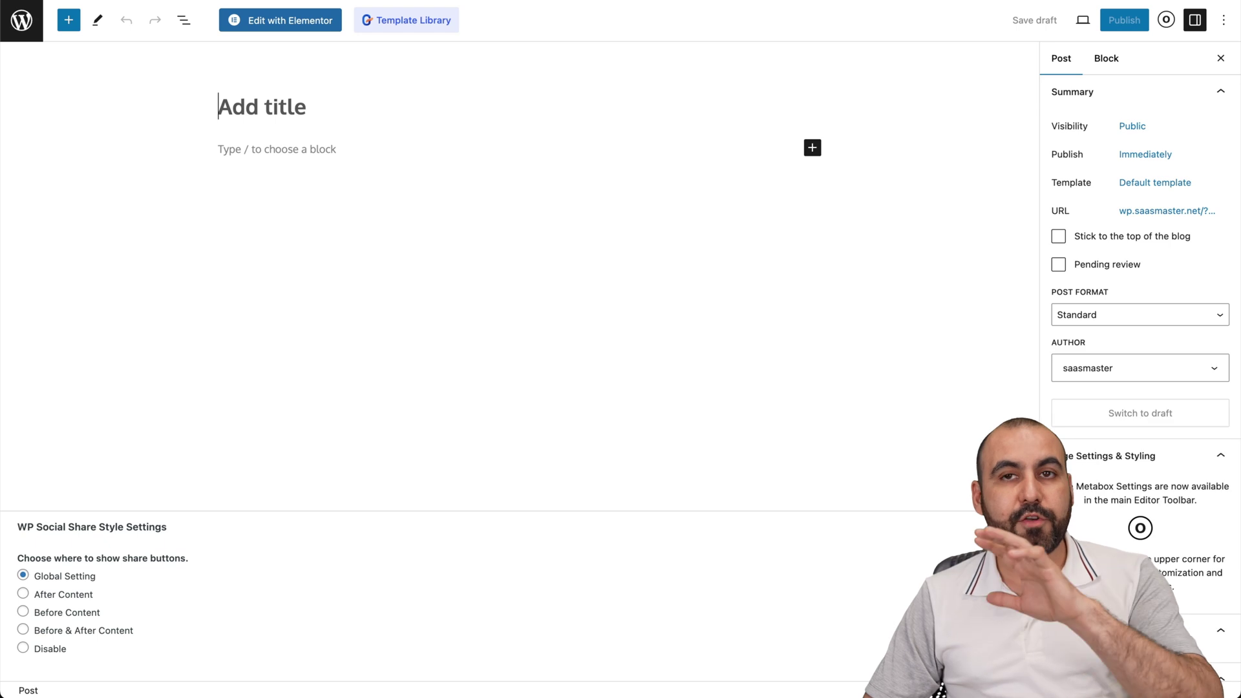
text(r)
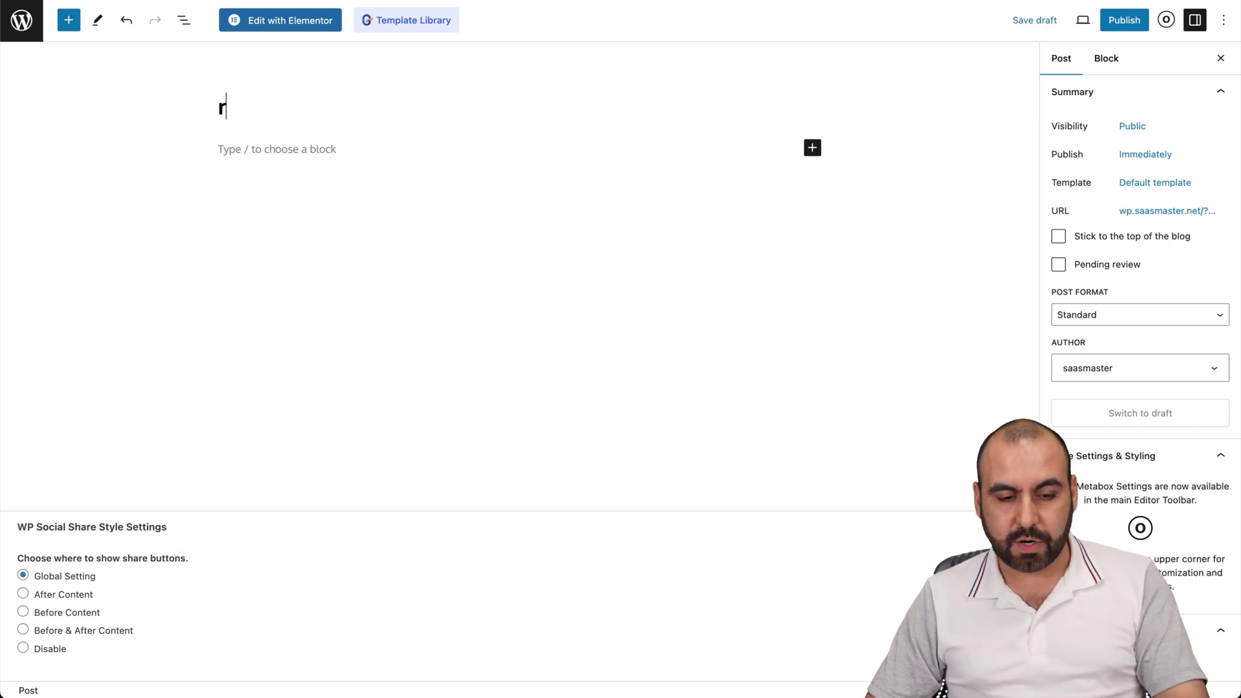
text(es)
key(BackSpace)
key(BackSpace)
key(BackSpace)
text(testtest)
click(374, 145)
click(812, 147)
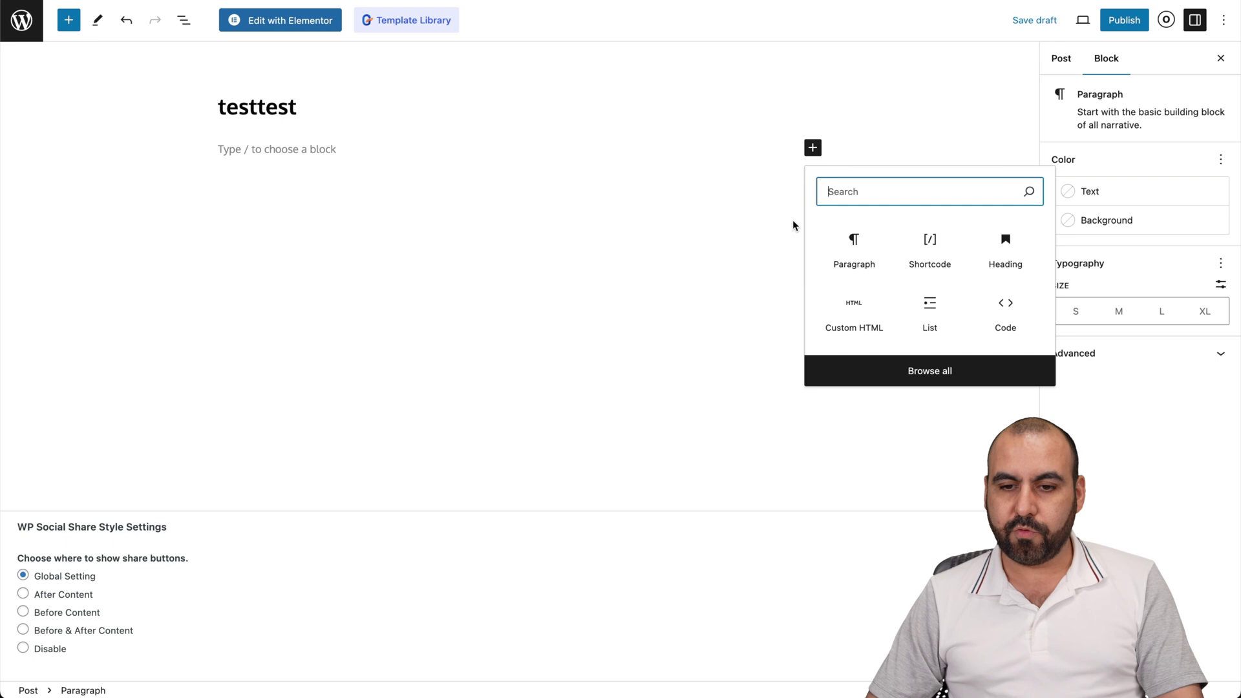
click(925, 251)
key(ctrl+v)
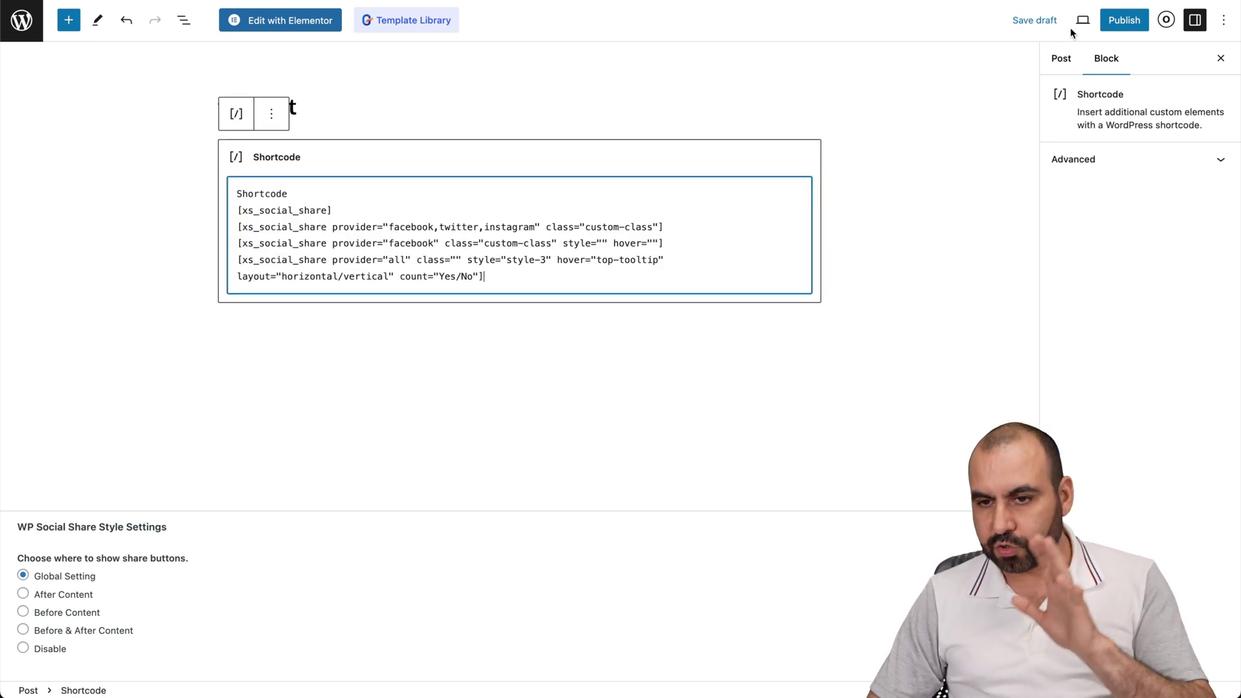
Publish the testtest post and view it on the site
click(1125, 20)
click(1115, 20)
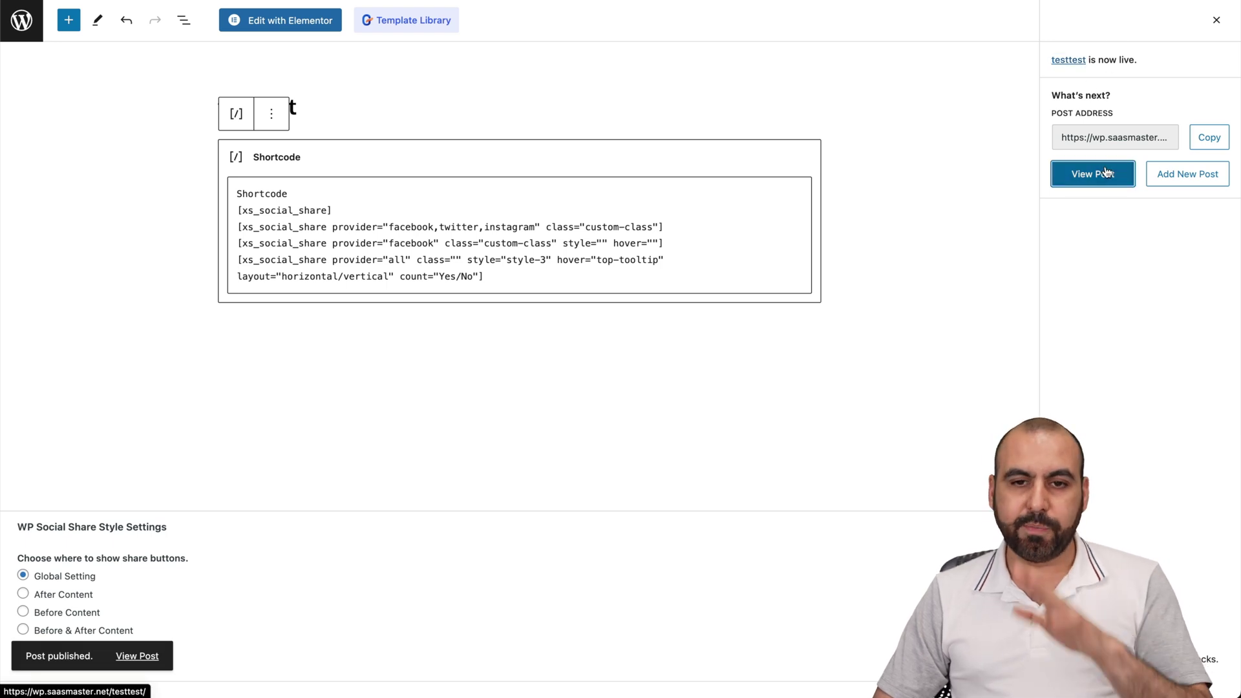
click(1092, 174)
scroll(551, 490, down, 1)
Inspect the share-button rows on the live post, then return to Share Settings
scroll(550, 489, down, 1)
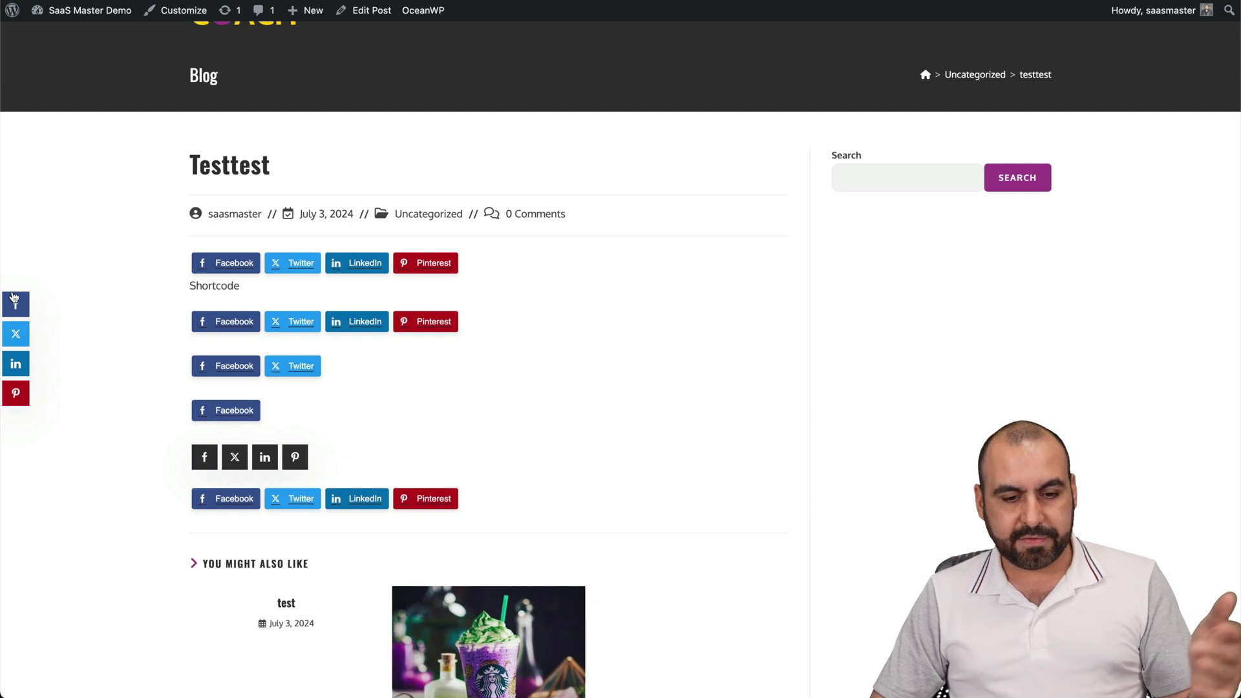
scroll(267, 406, down, 7)
scroll(261, 405, up, 9)
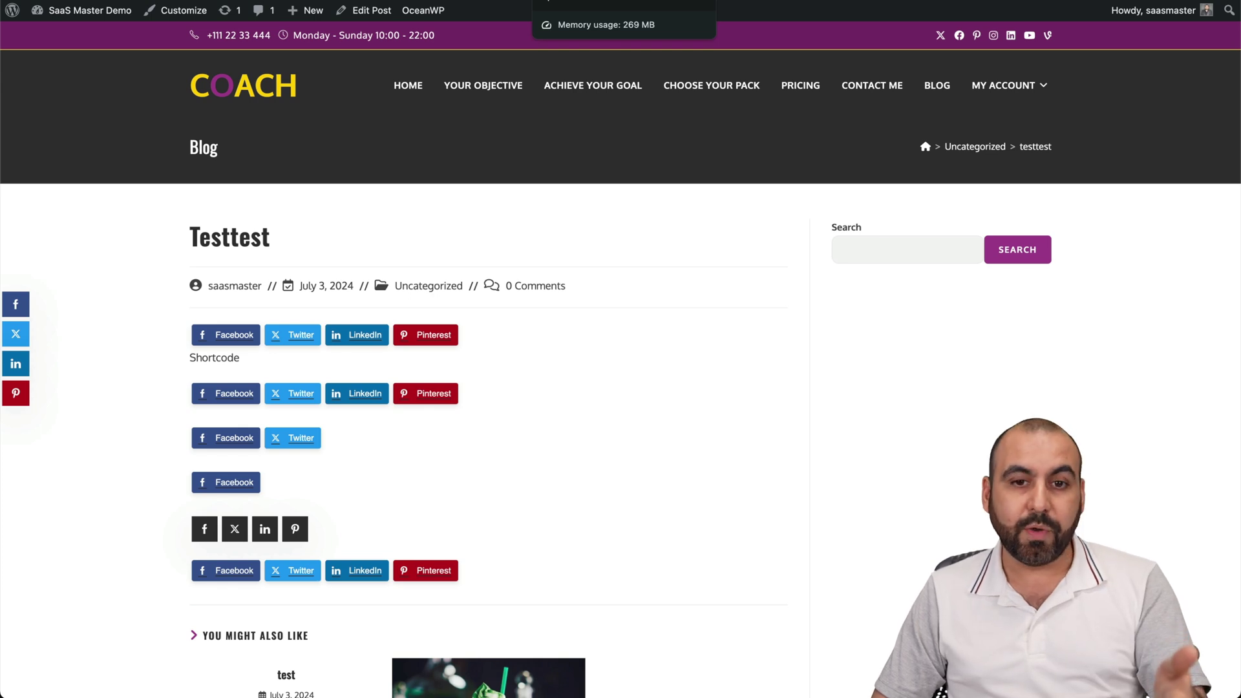
key(ctrl+Tab)
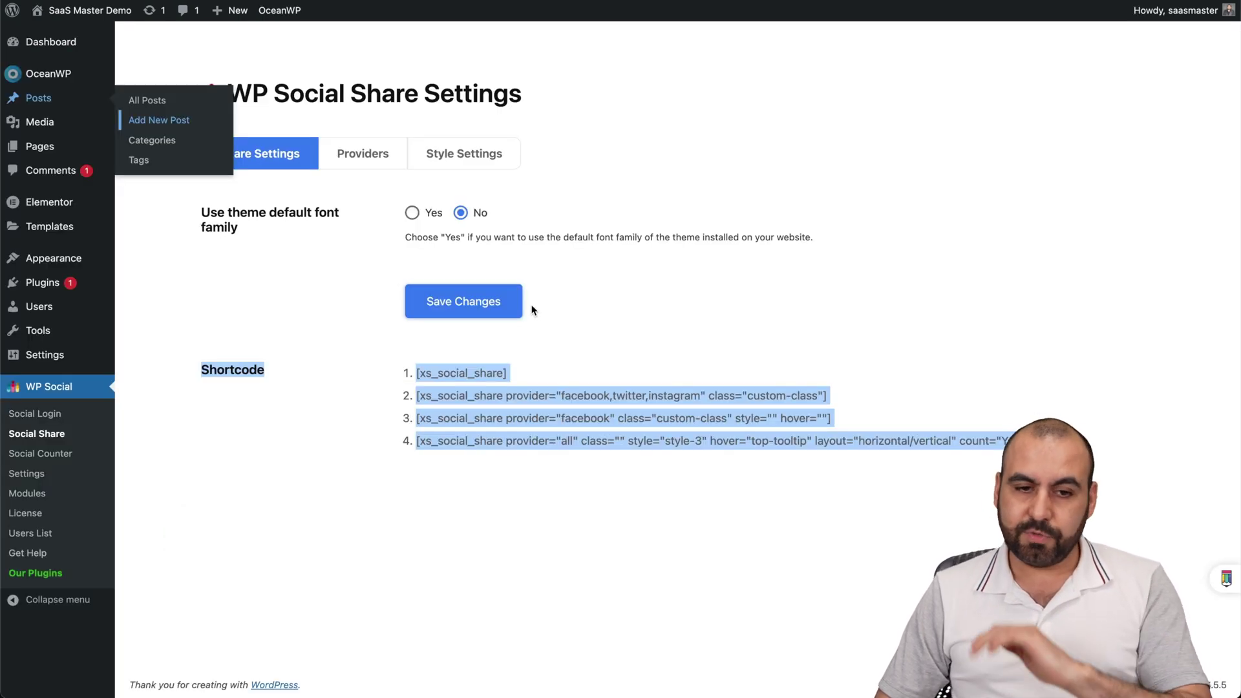
Open Social Counter settings, checking the 12-hour cache and the example counter shortcodes
click(634, 286)
click(42, 454)
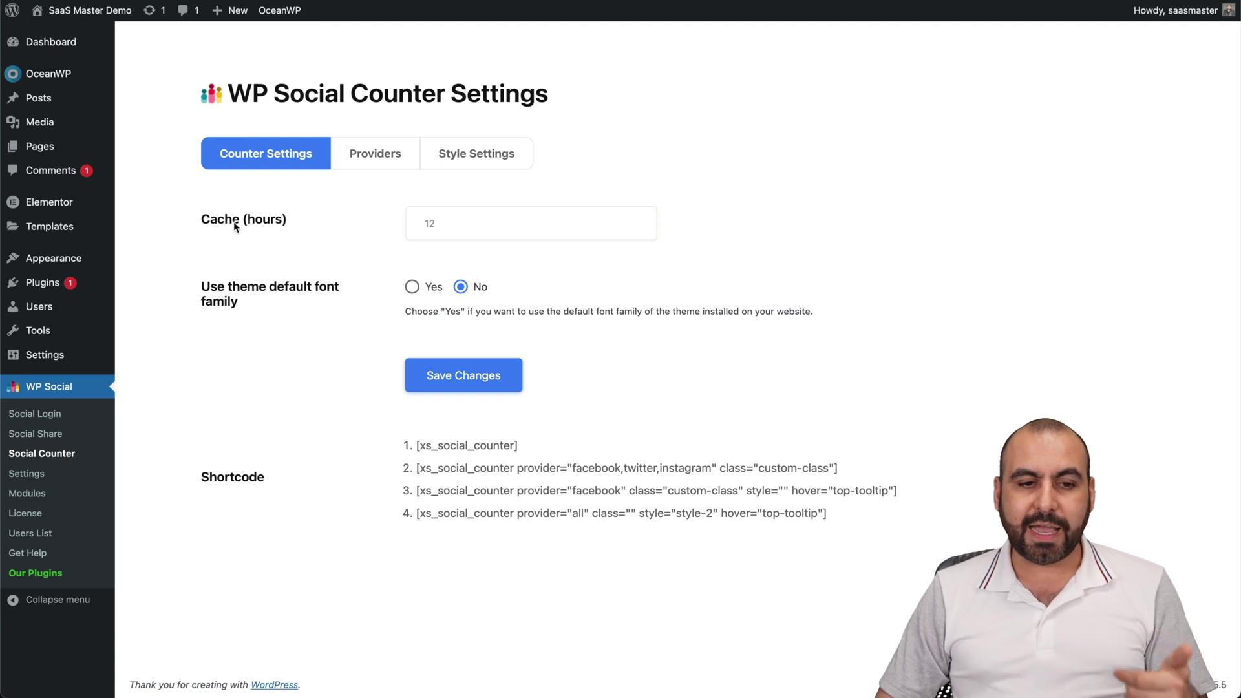
click(482, 224)
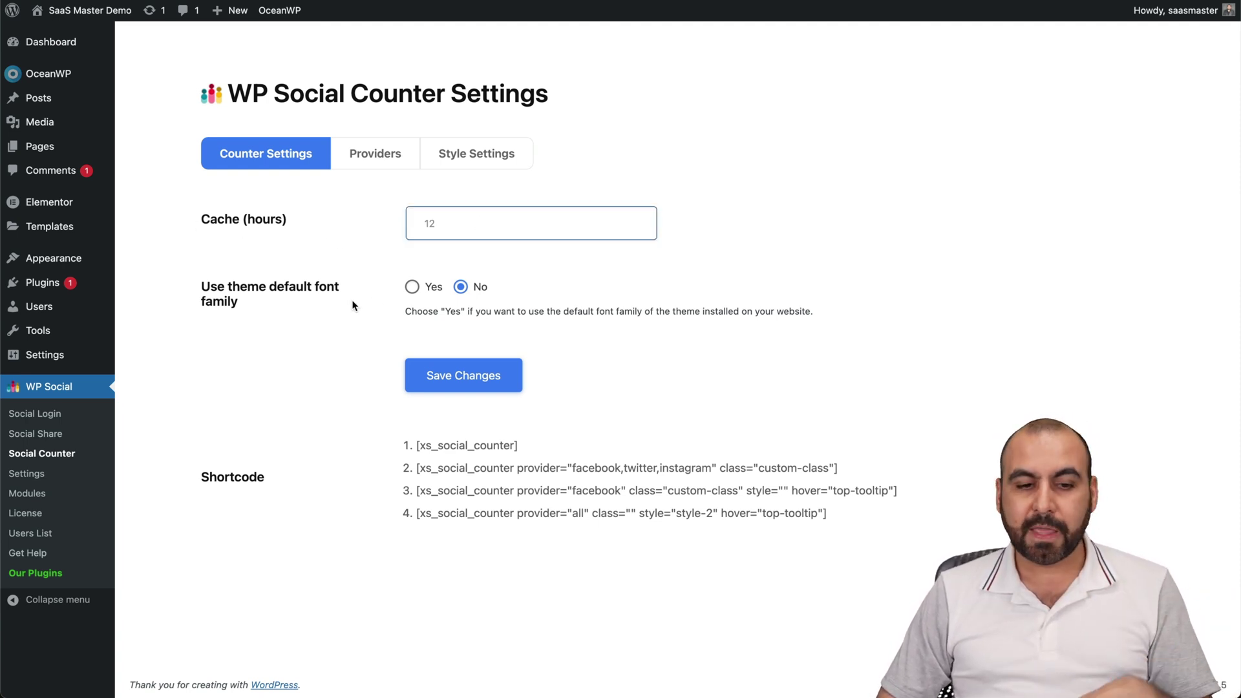
drag(414, 419, 836, 540)
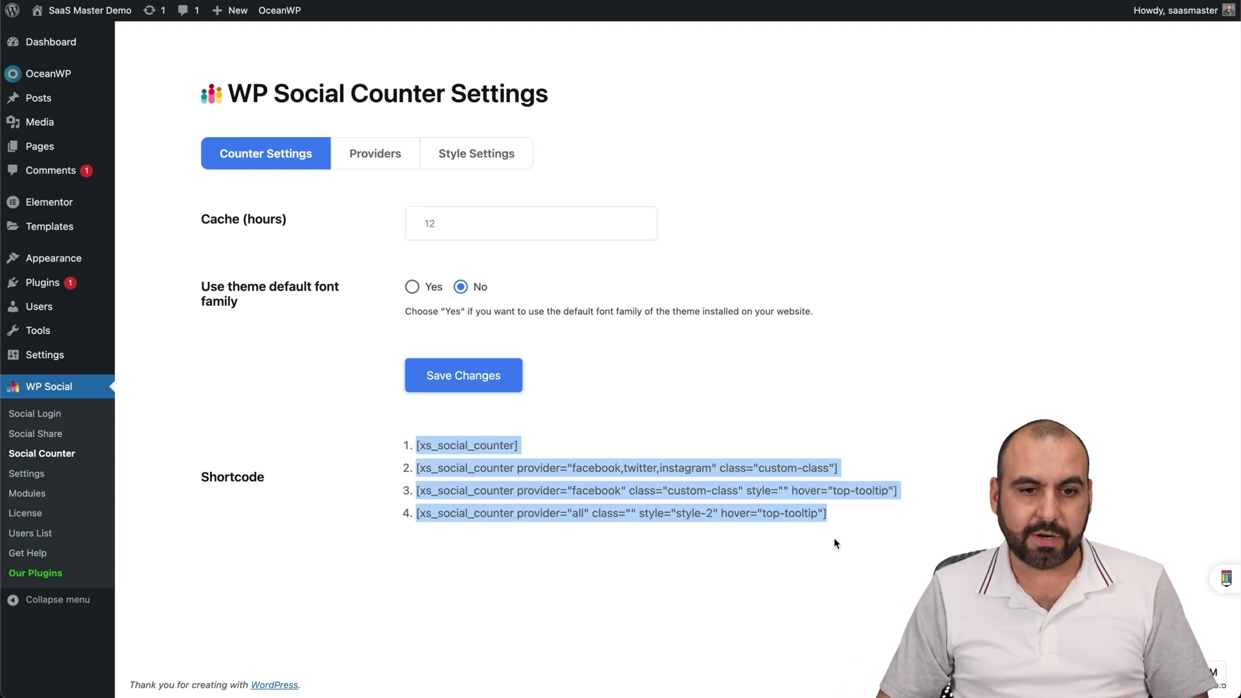
Review the Facebook counter provider's Page ID and Fans label settings, then close them
click(397, 155)
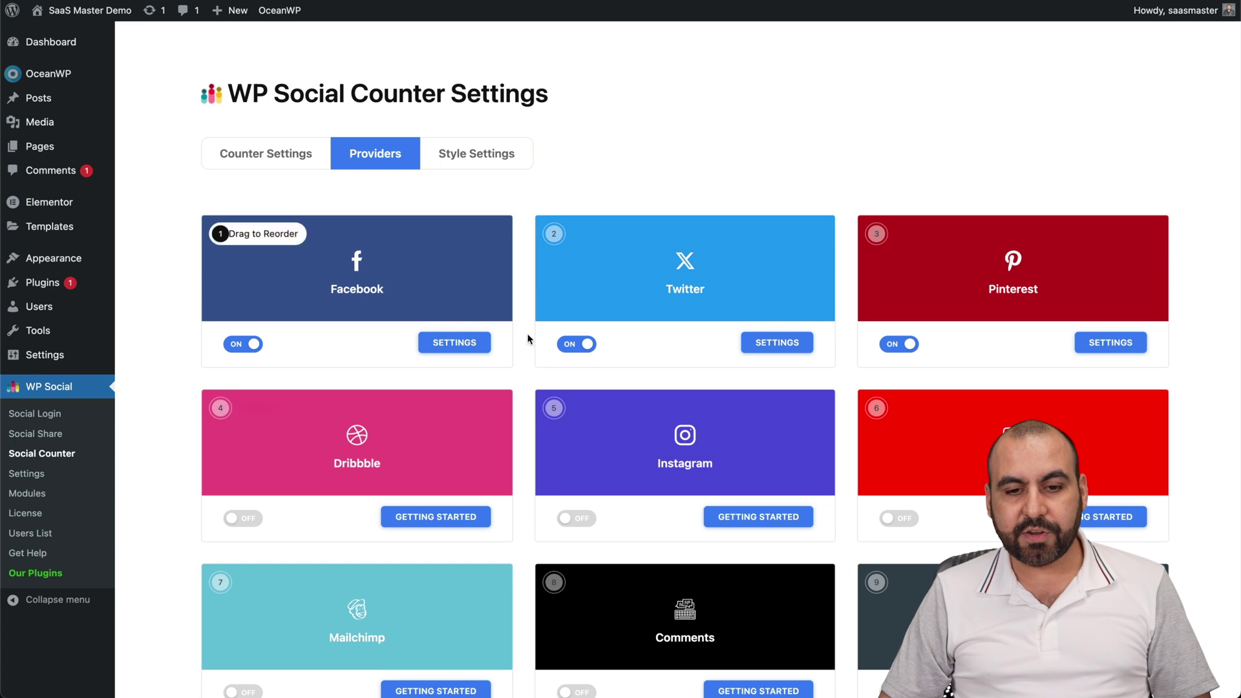
click(454, 342)
click(451, 202)
double_click(451, 202)
click(538, 199)
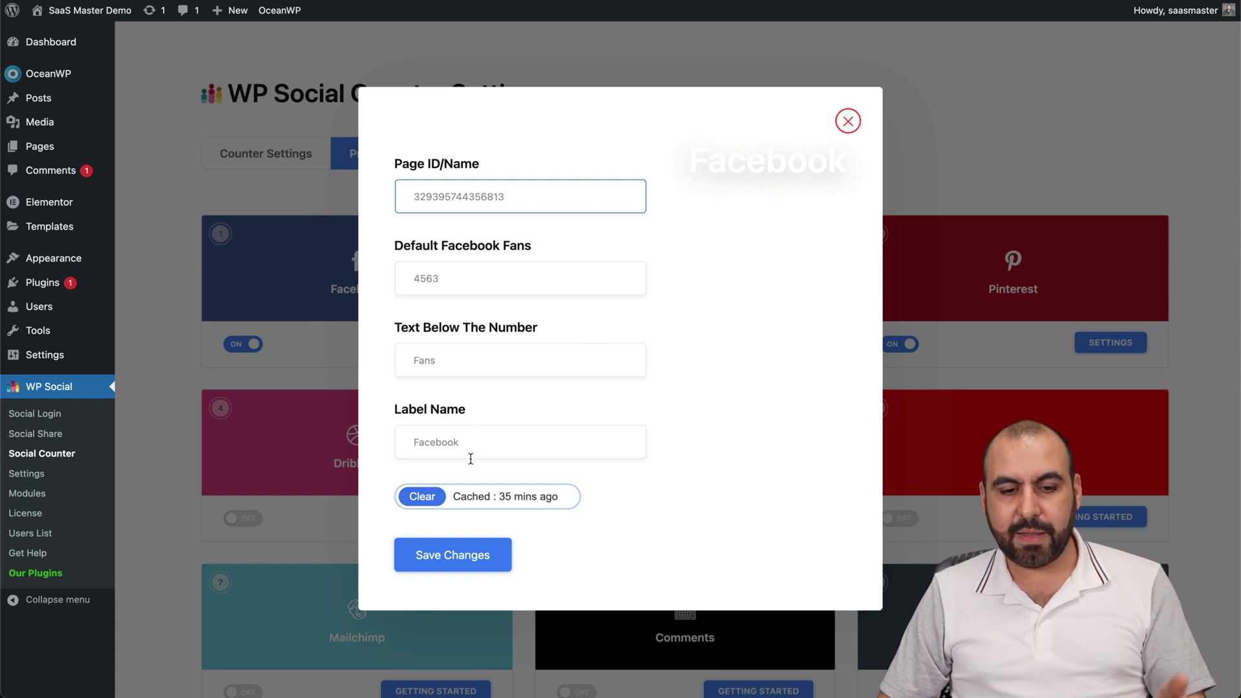
double_click(436, 362)
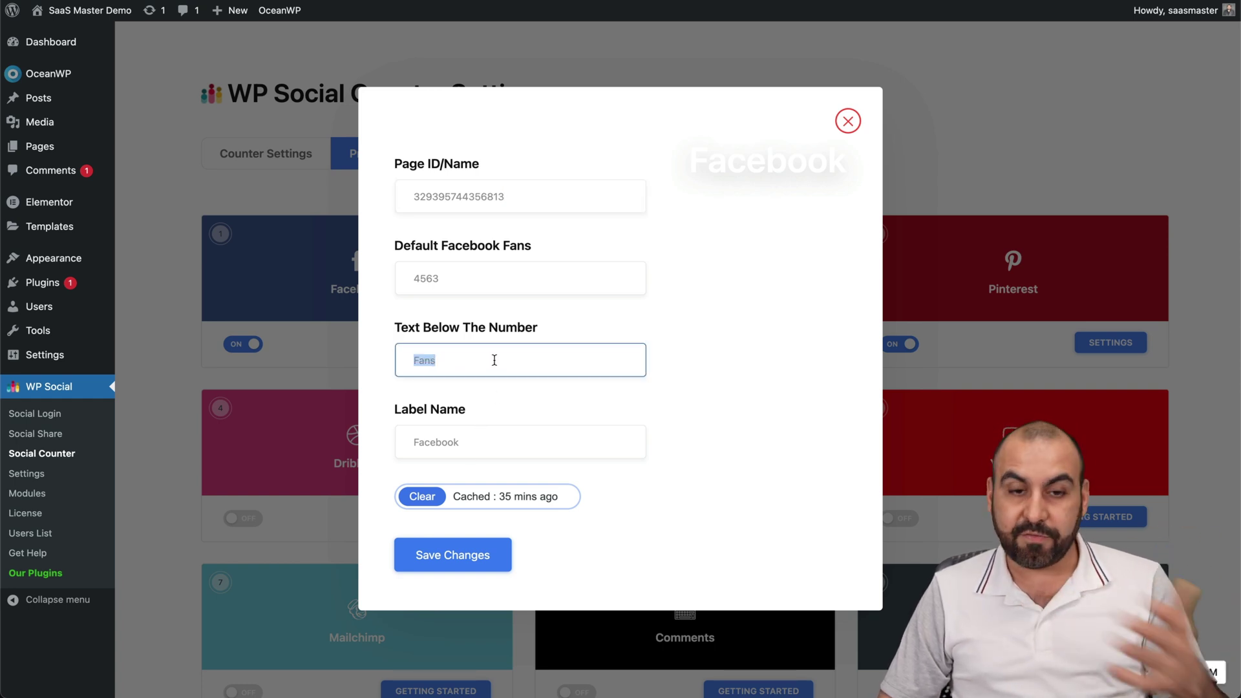
click(849, 119)
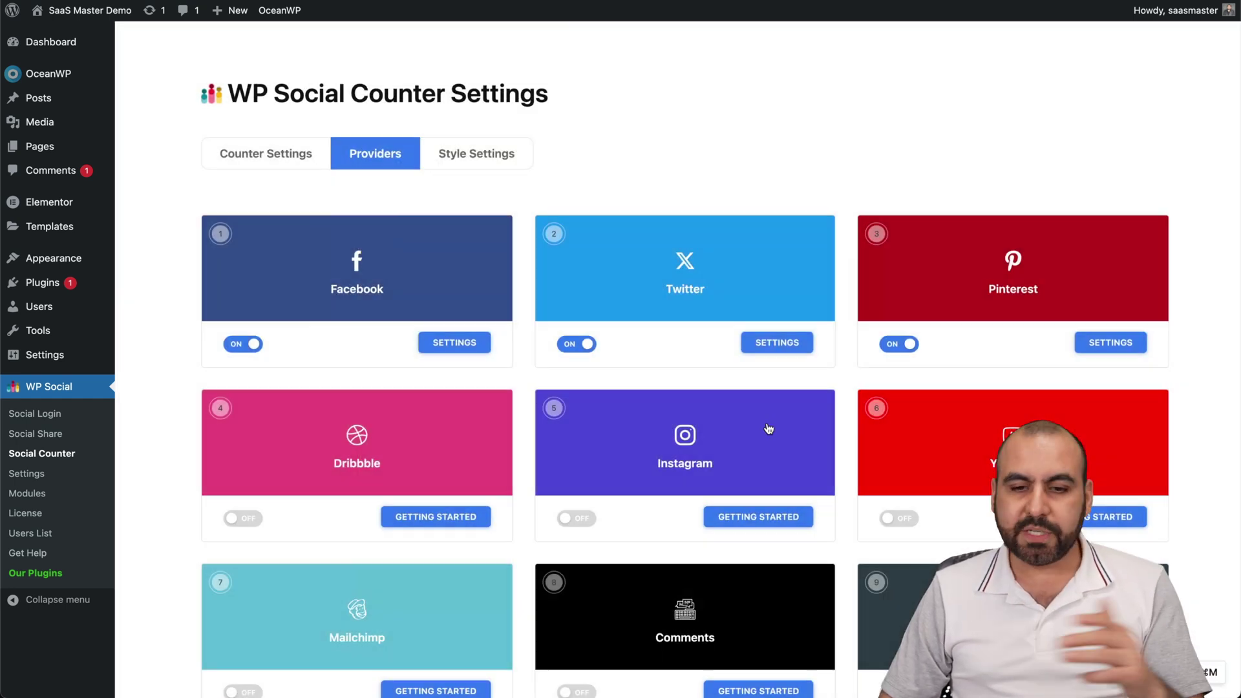
Return to Counter Settings and select the four social counter shortcodes
scroll(661, 314, down, 3)
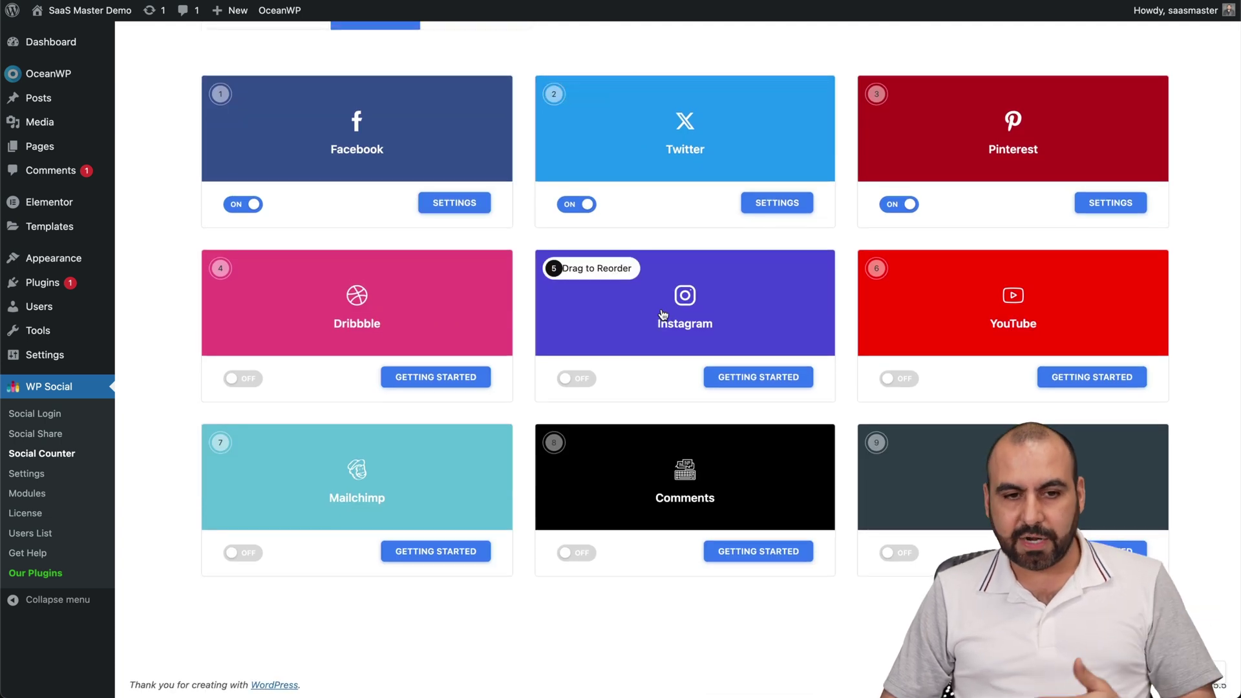
scroll(491, 291, up, 3)
click(265, 130)
drag(417, 446, 851, 517)
key(ctrl+c)
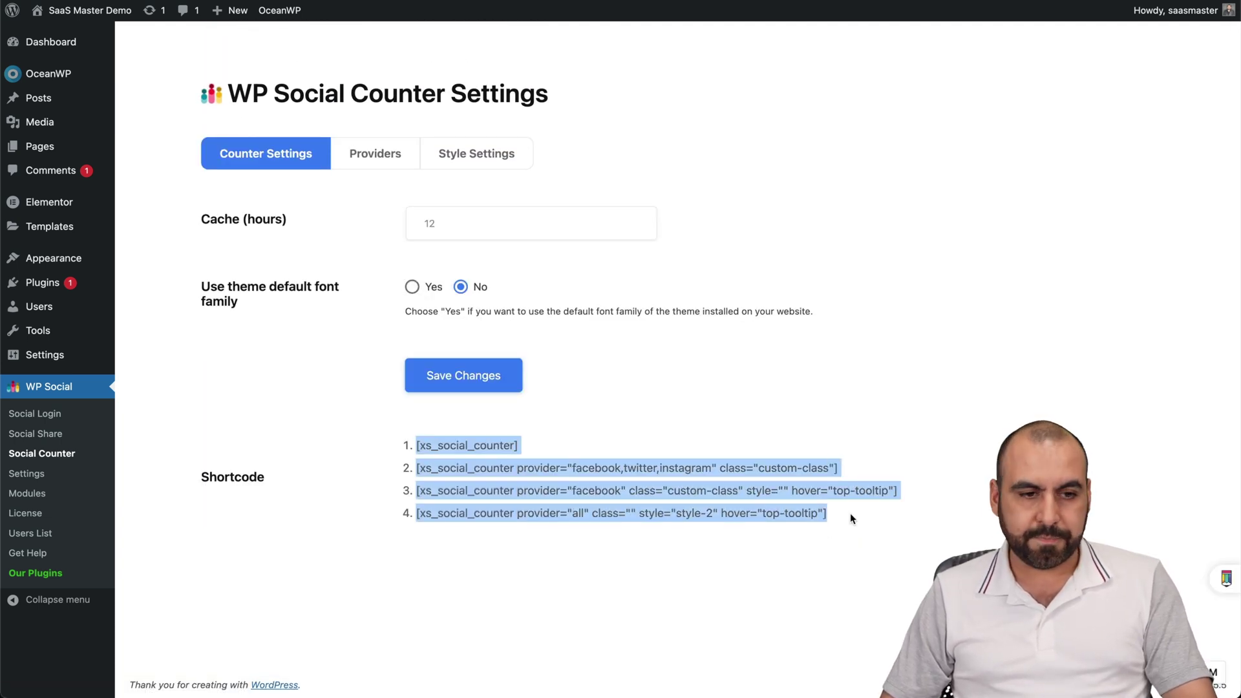
Replace the testtest post's shortcode block text with the four counter shortcodes
click(49, 98)
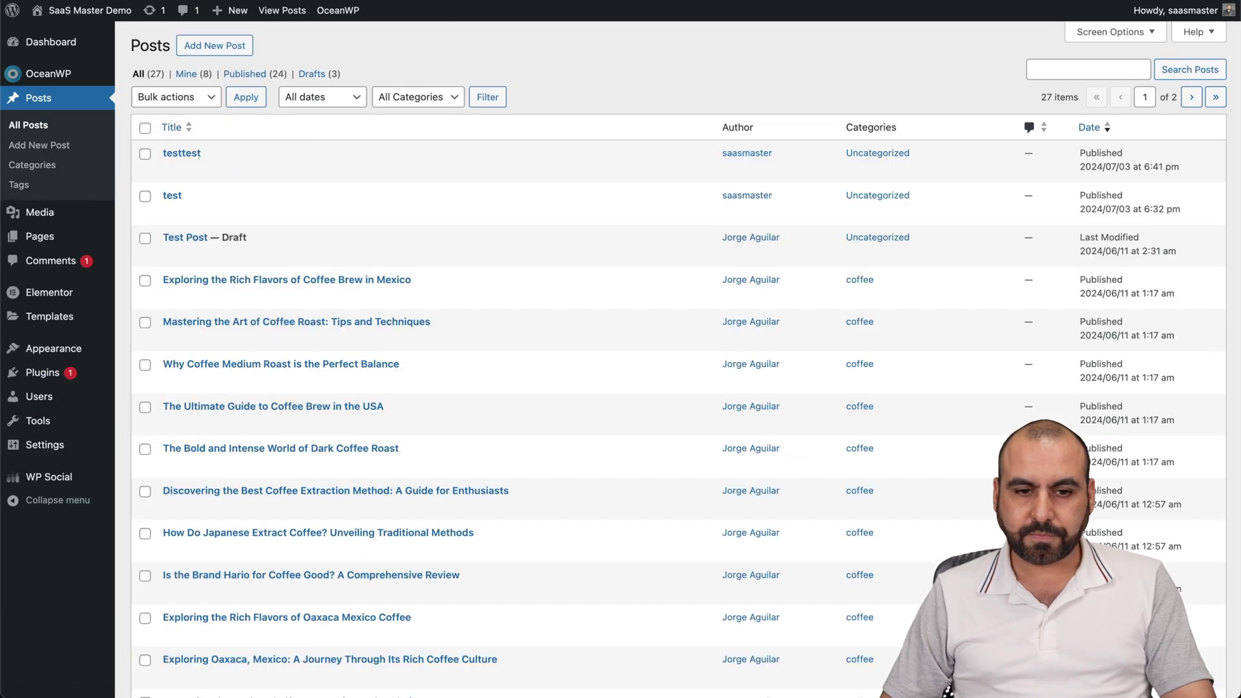
click(171, 170)
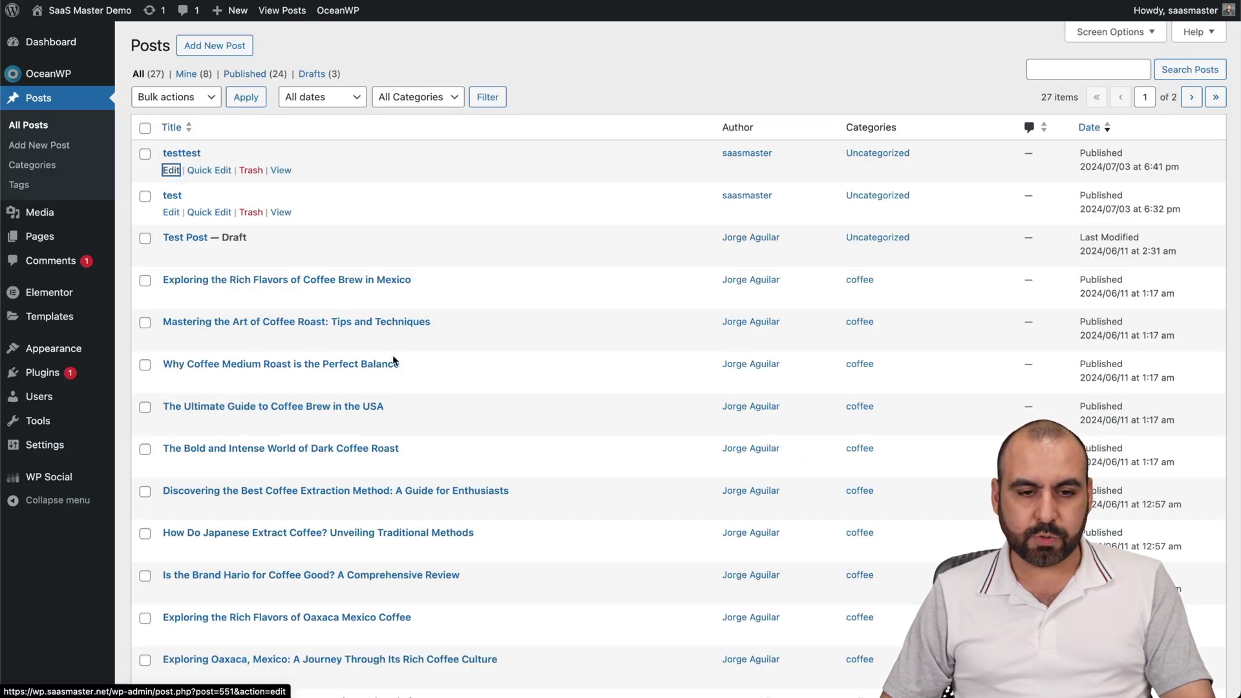
drag(487, 277, 192, 189)
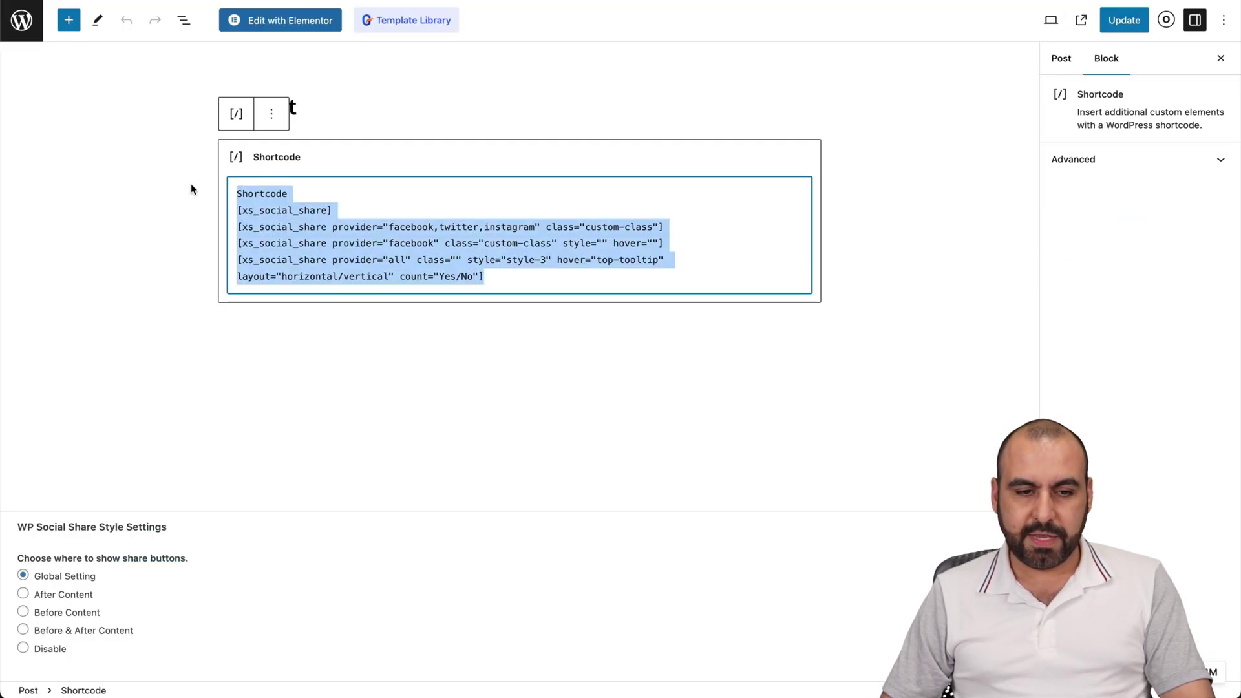
key(ctrl+v)
Update the post, view it live, then return to the editor
click(1109, 21)
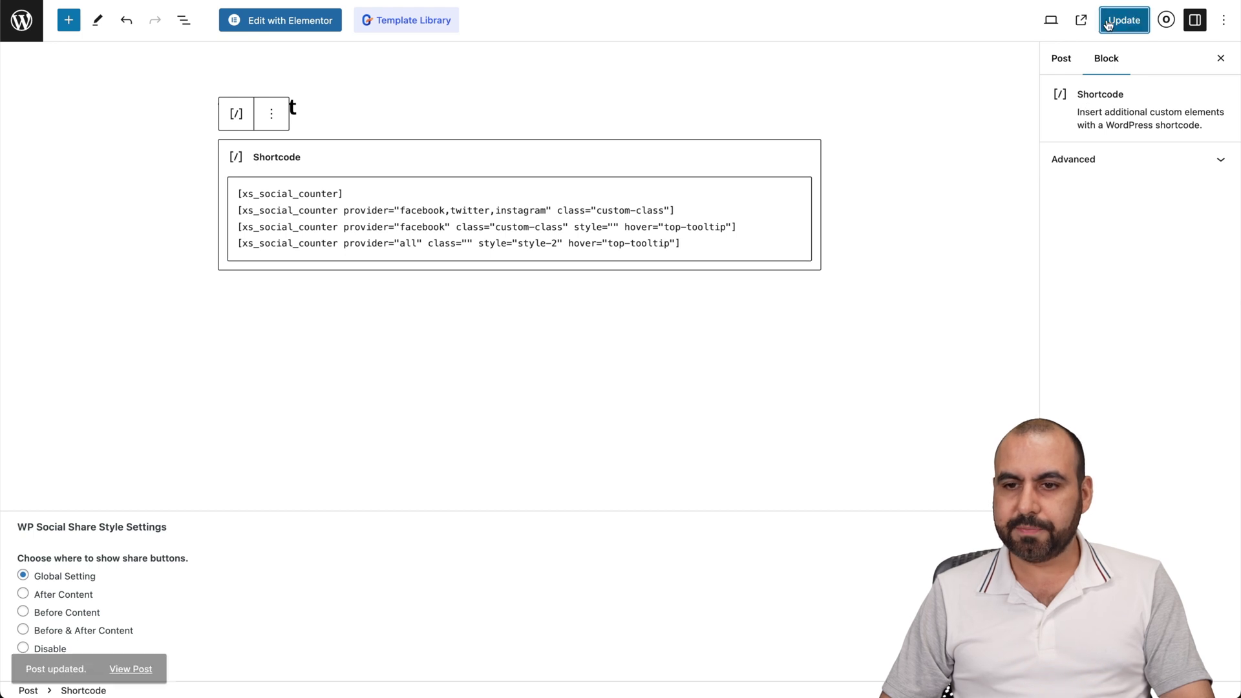
click(1081, 20)
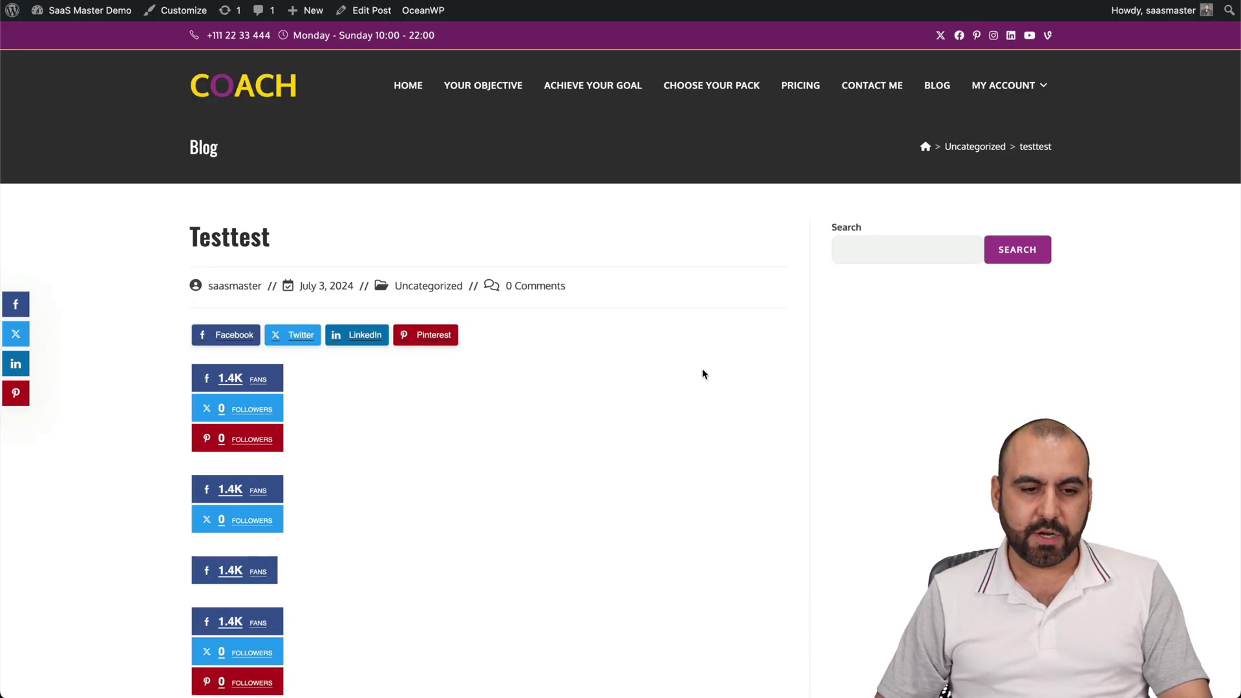
scroll(708, 388, down, 3)
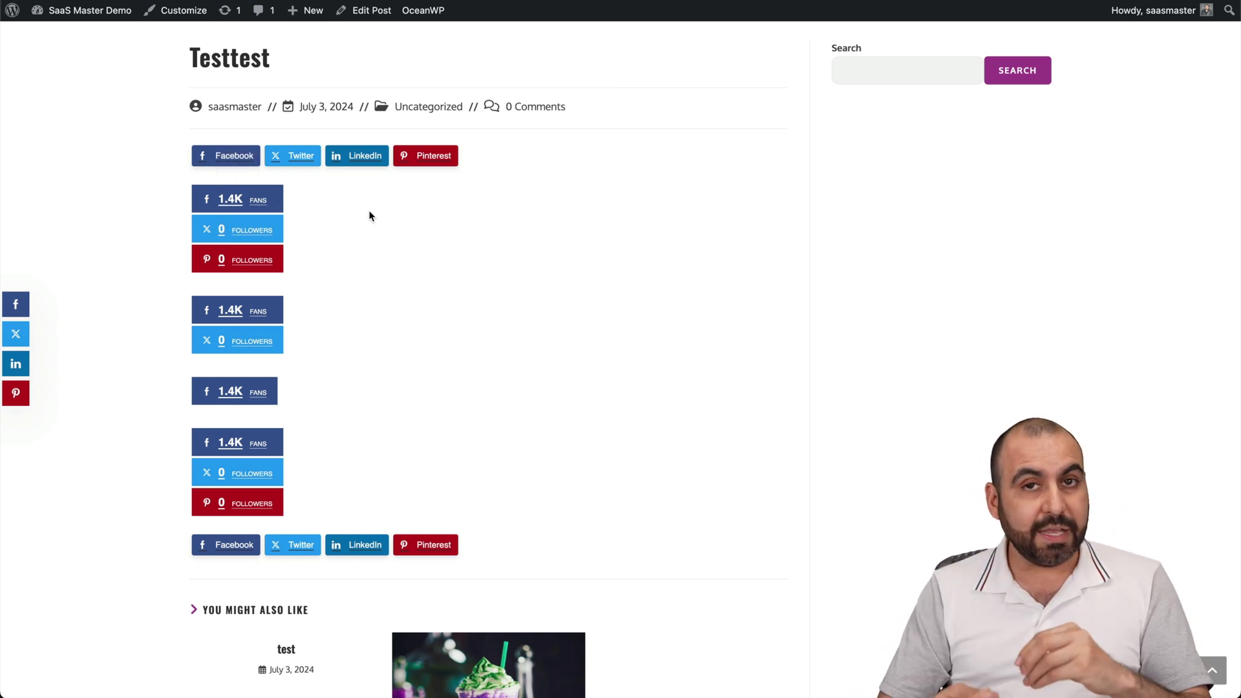
key(ctrl+Tab)
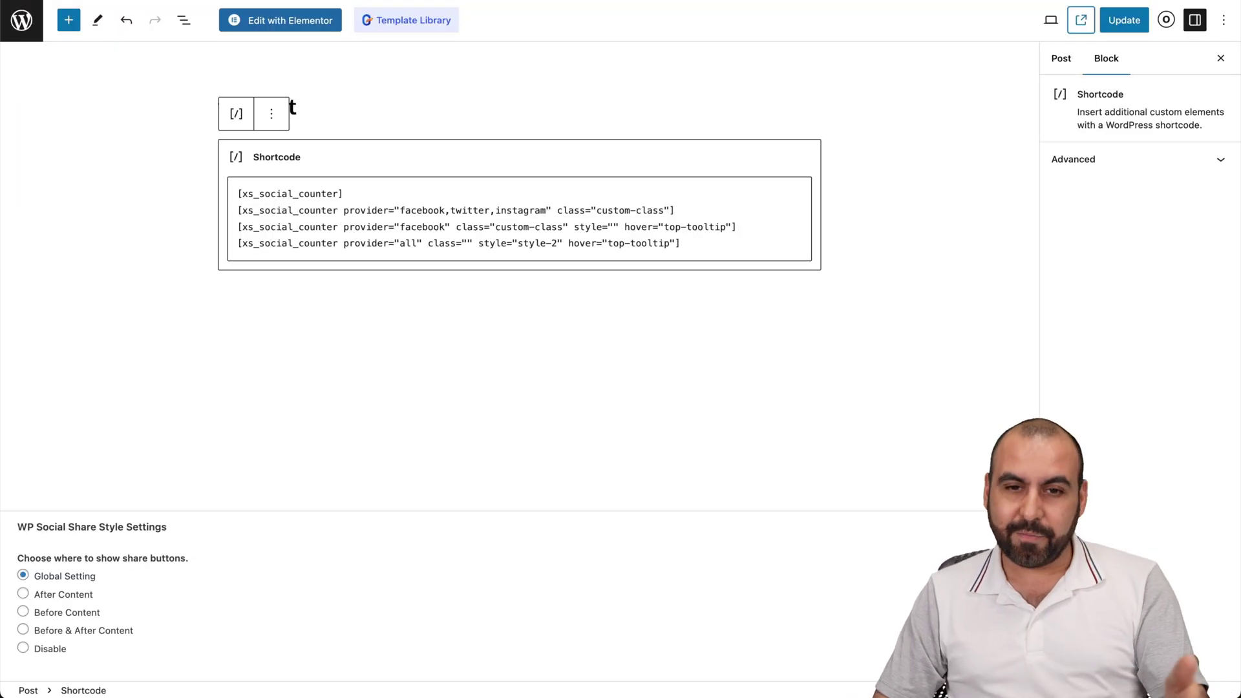
On the Social Counter Providers tab, inspect the Twitter counter settings, including the Access Token Key field
key(ctrl+Tab)
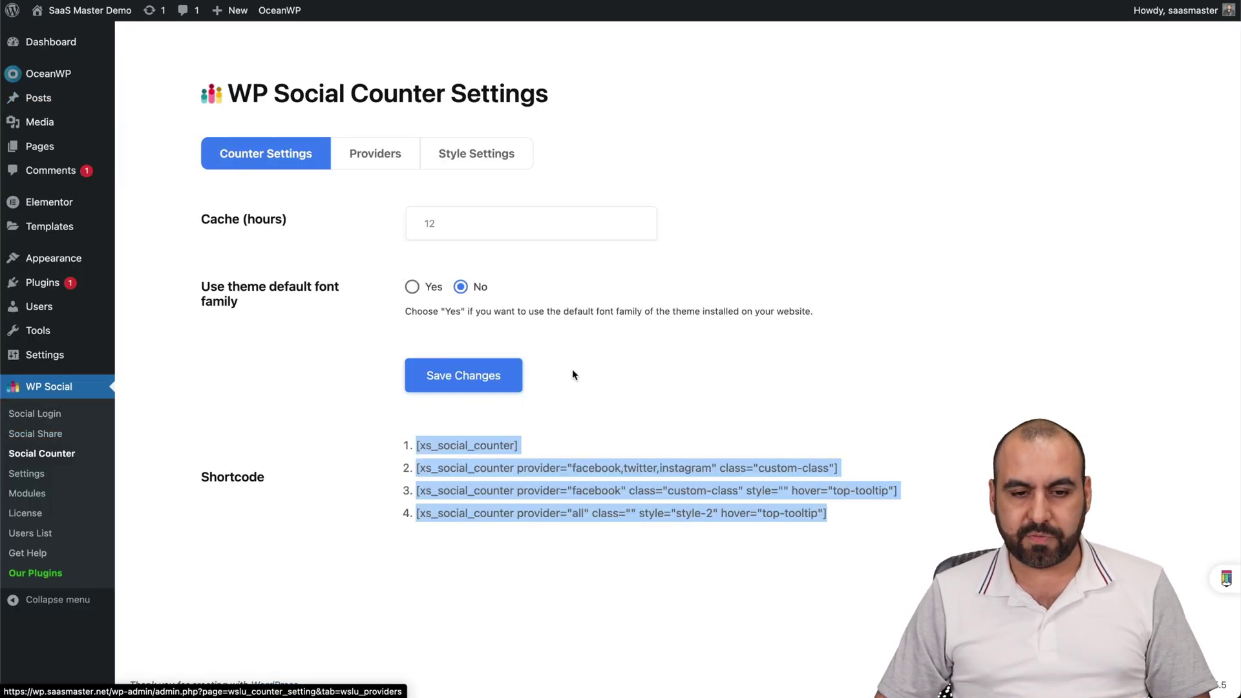
click(381, 166)
click(744, 343)
click(435, 236)
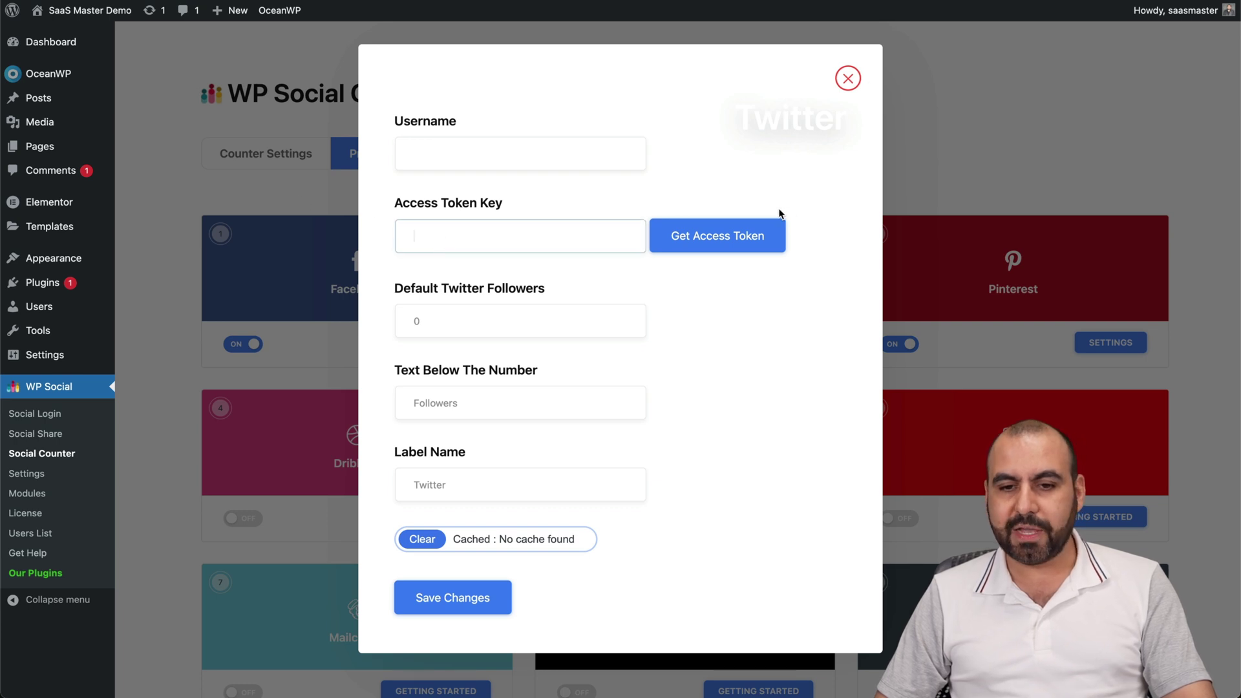
click(848, 78)
Check the Pinterest counter settings, then look over the Facebook, Twitter and Pinterest provider list
click(1106, 352)
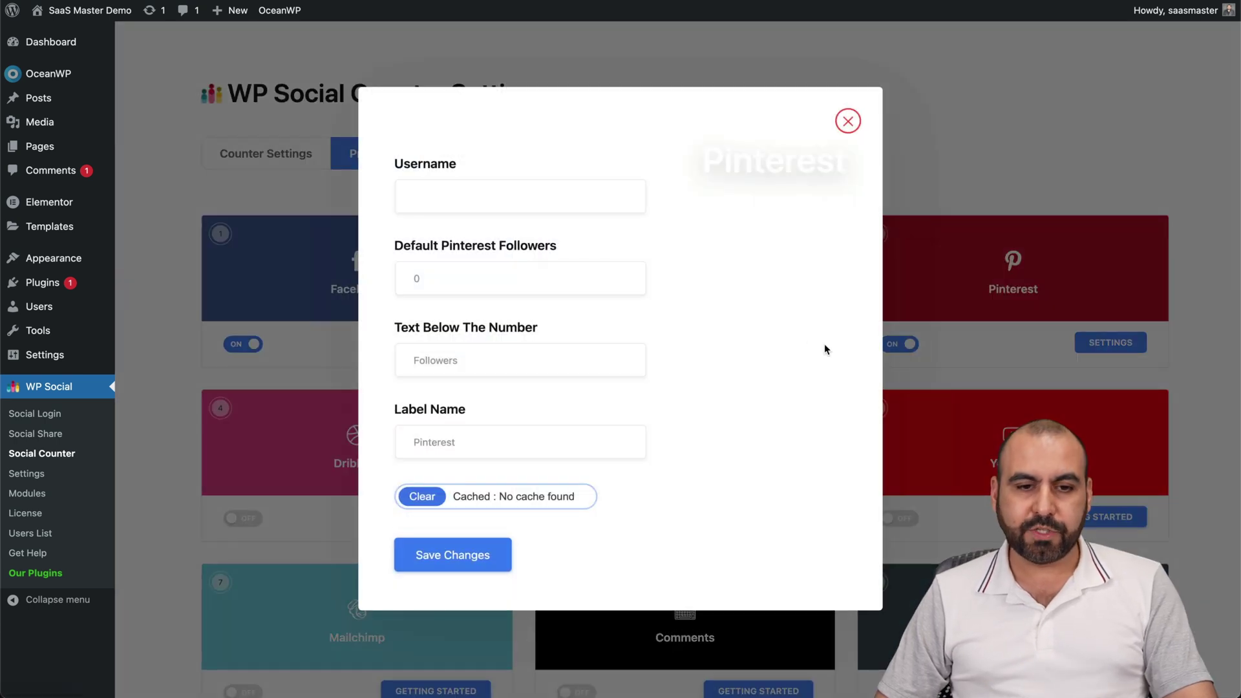
click(848, 123)
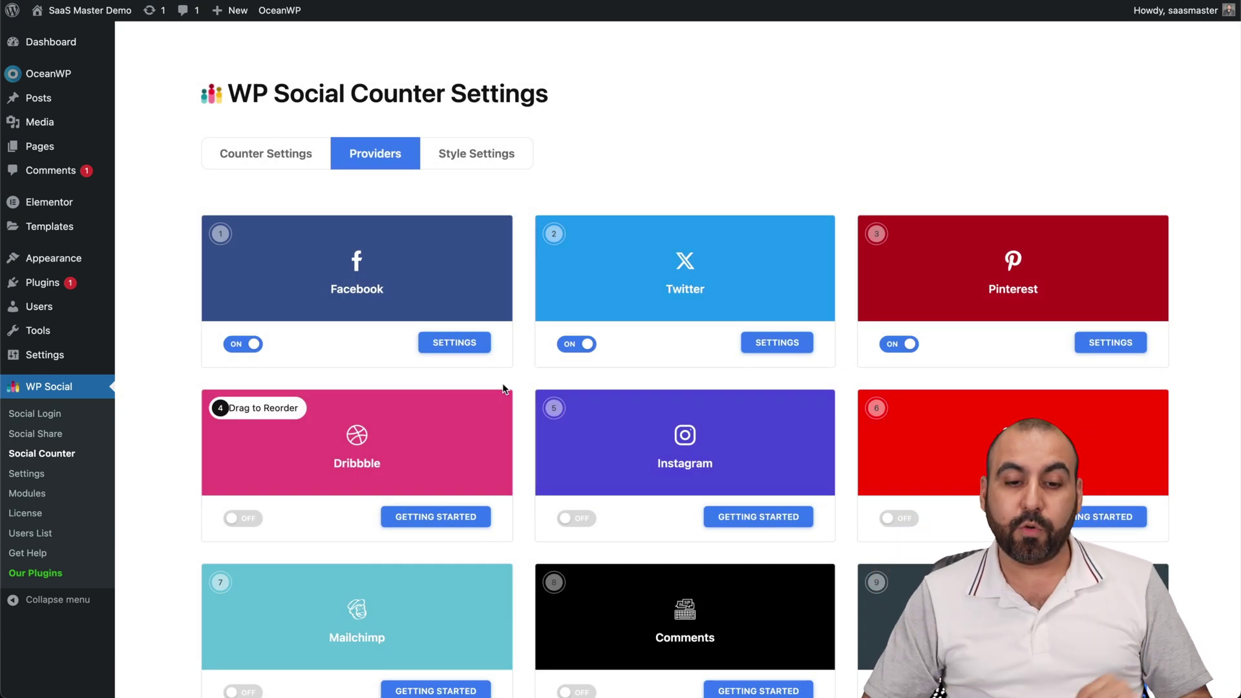
scroll(425, 416, down, 3)
scroll(424, 416, up, 3)
scroll(426, 416, down, 2)
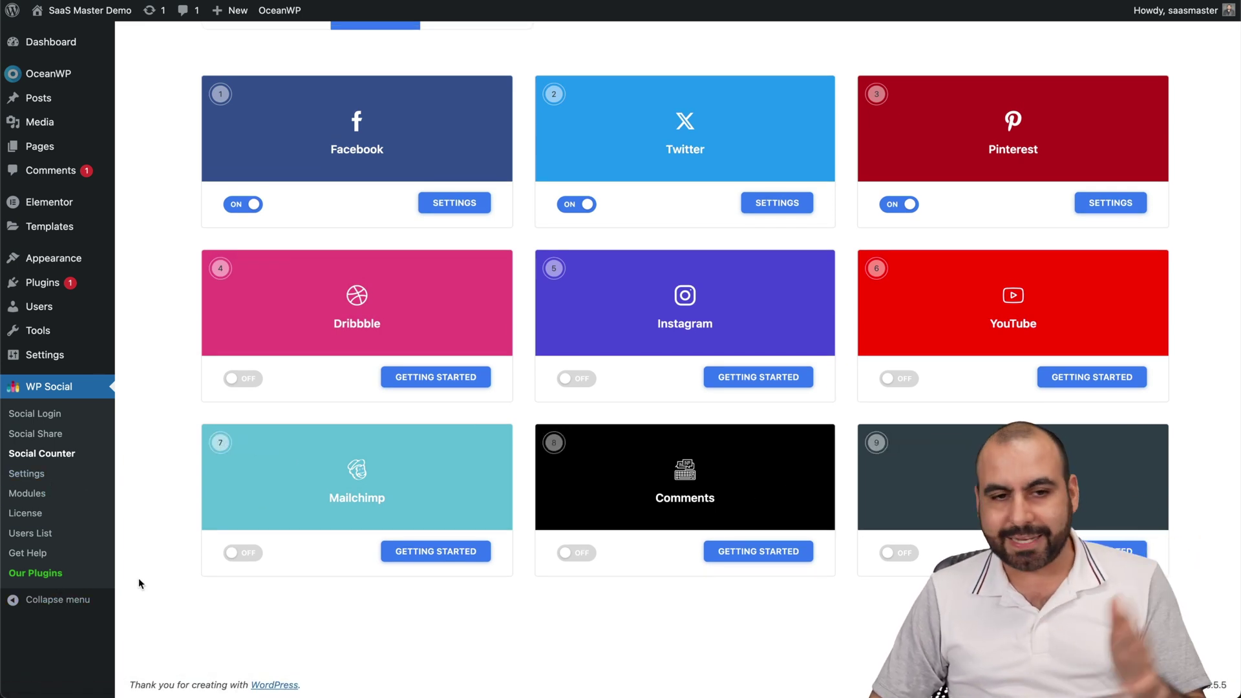
scroll(138, 582, up, 3)
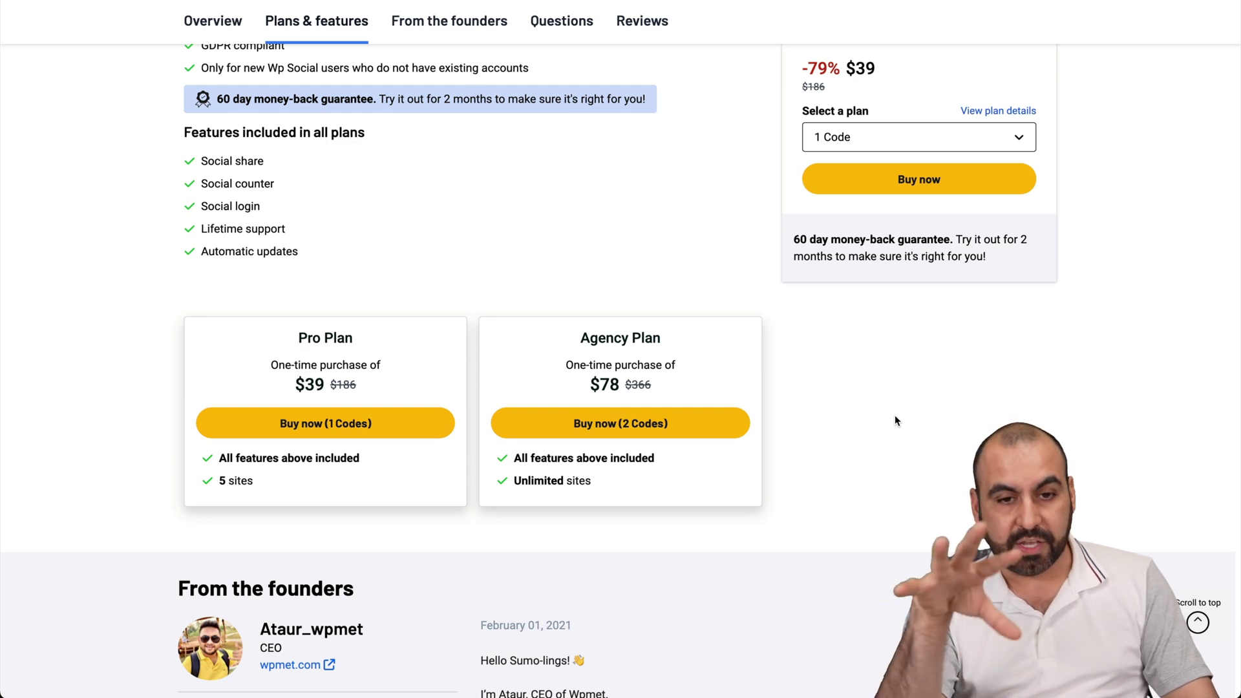
triple_click(569, 482)
click(756, 496)
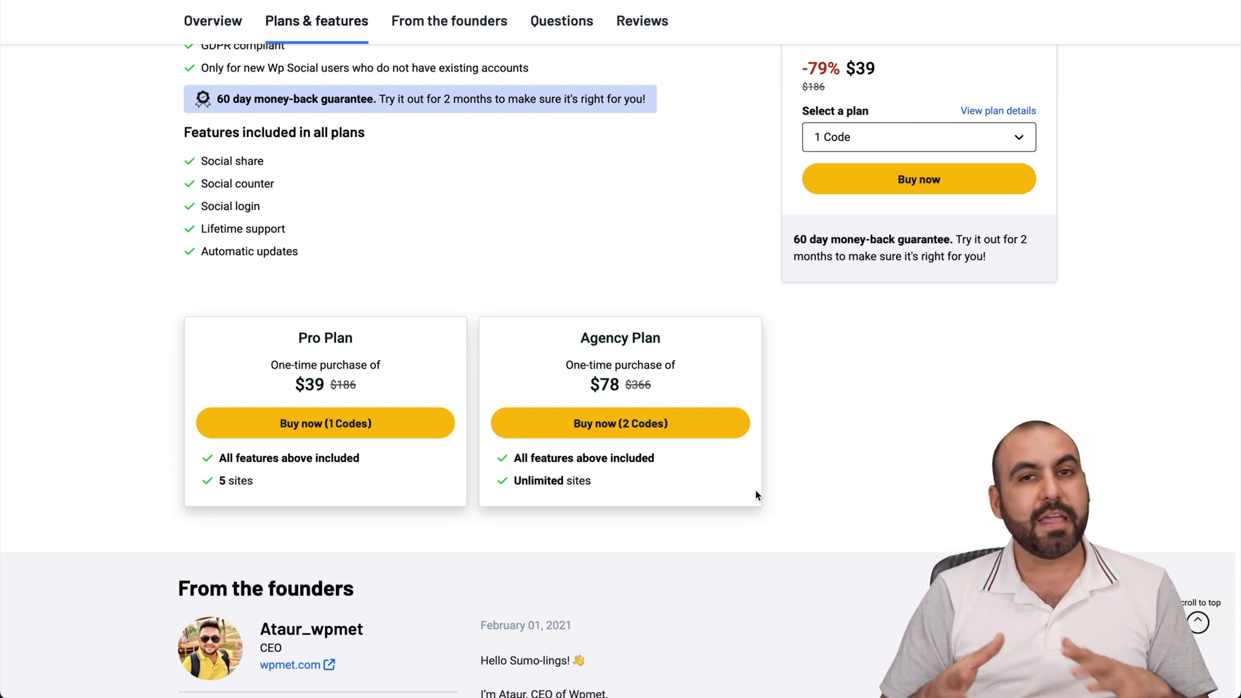